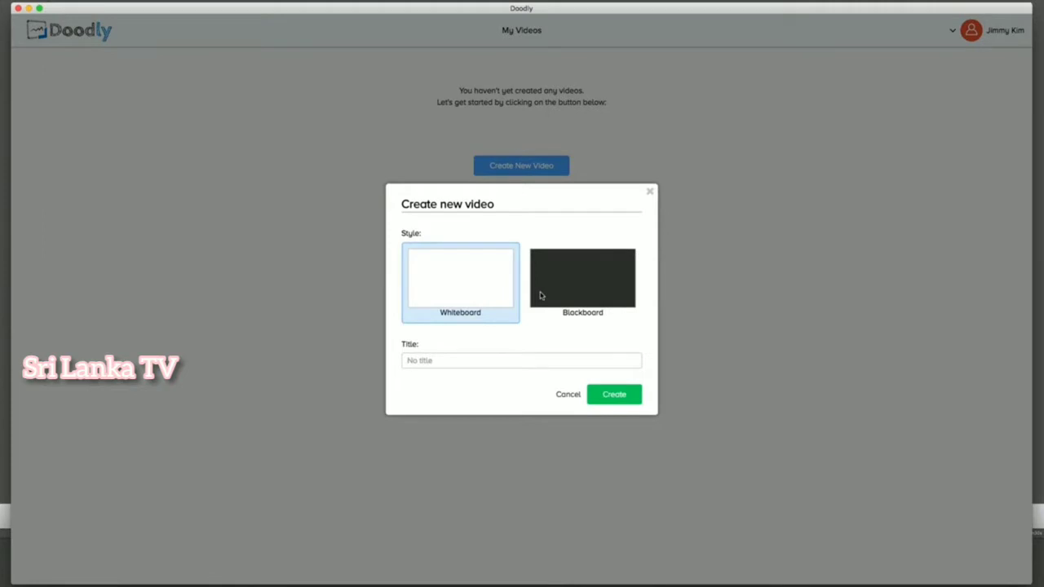
Create a new video in the Whiteboard style with the title abc1234
click(540, 295)
click(502, 299)
click(543, 292)
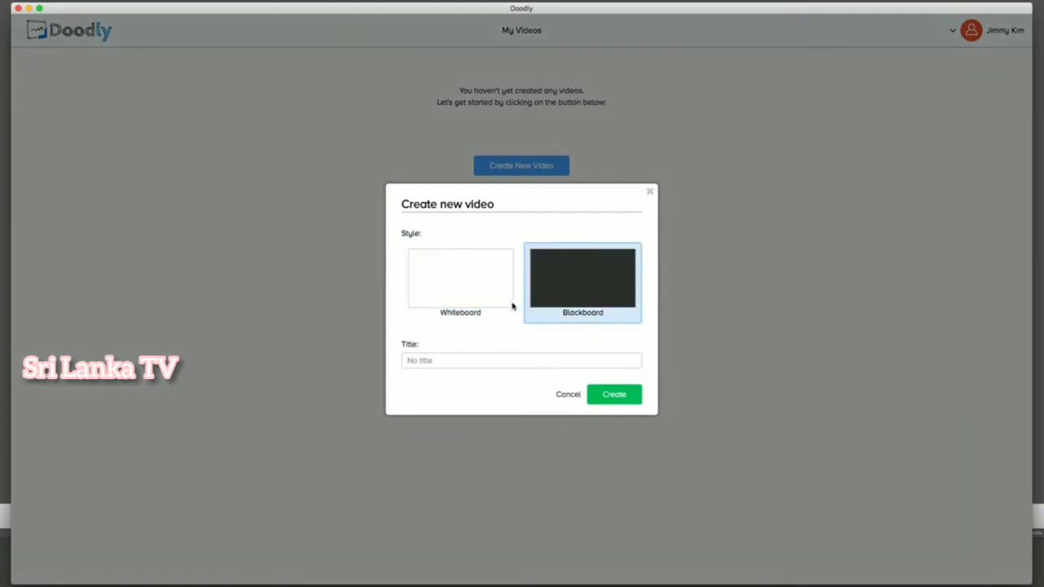
click(490, 279)
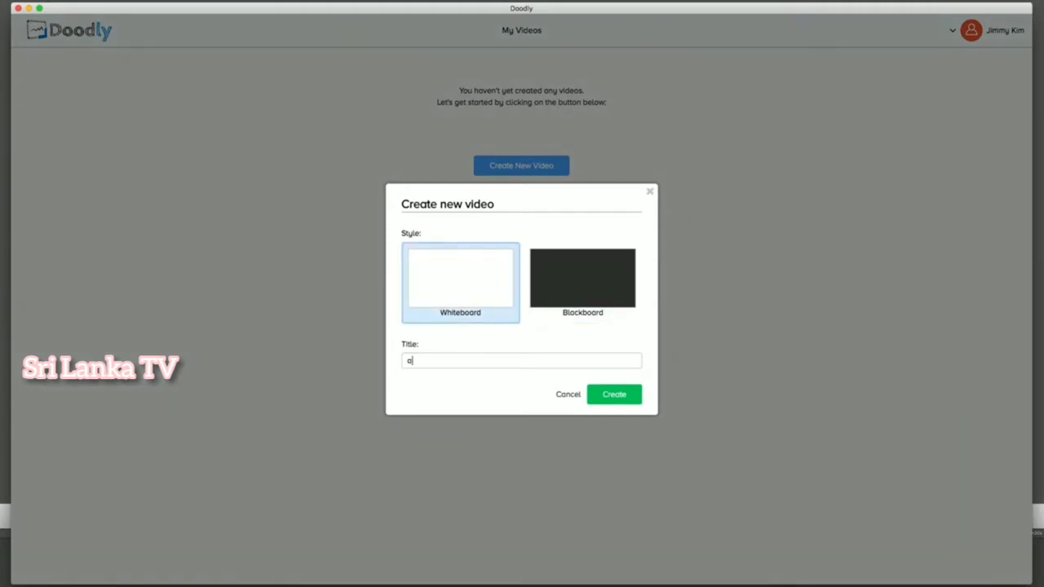
click(592, 393)
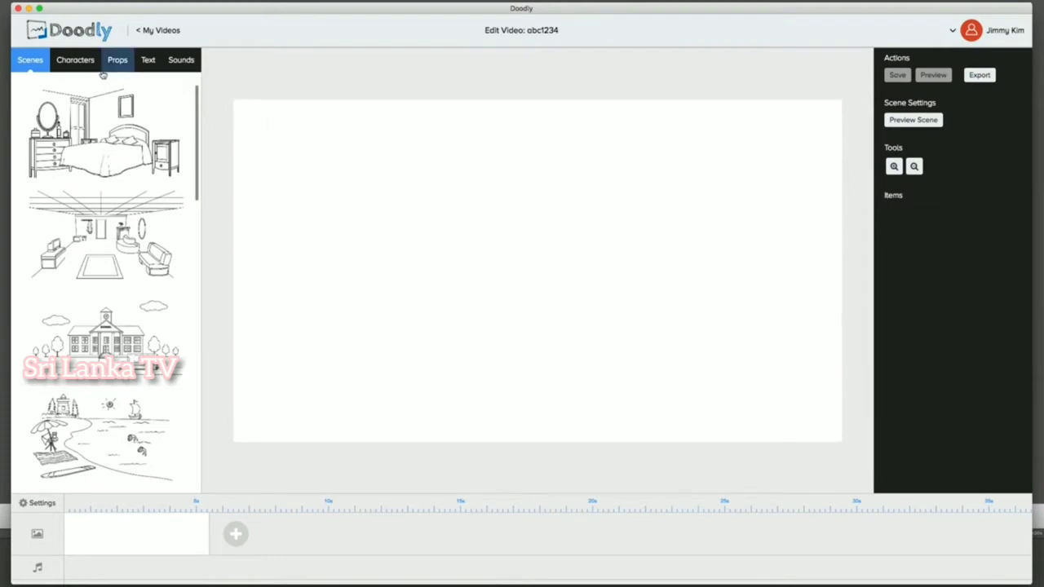
Look through the Characters, Props, Text, Sounds and Scenes asset libraries
click(77, 61)
click(115, 63)
click(140, 65)
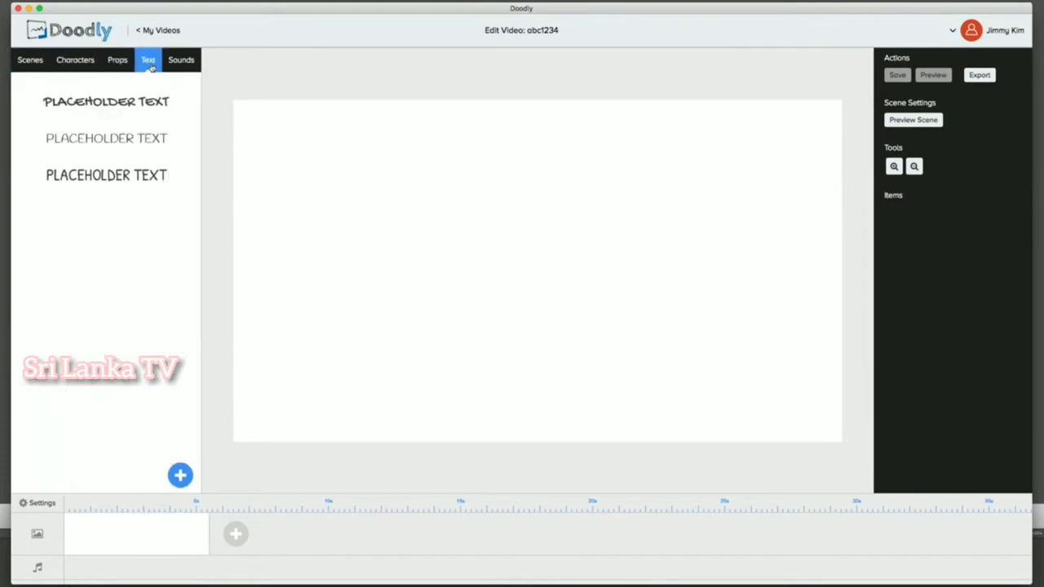
click(174, 64)
click(148, 65)
click(121, 65)
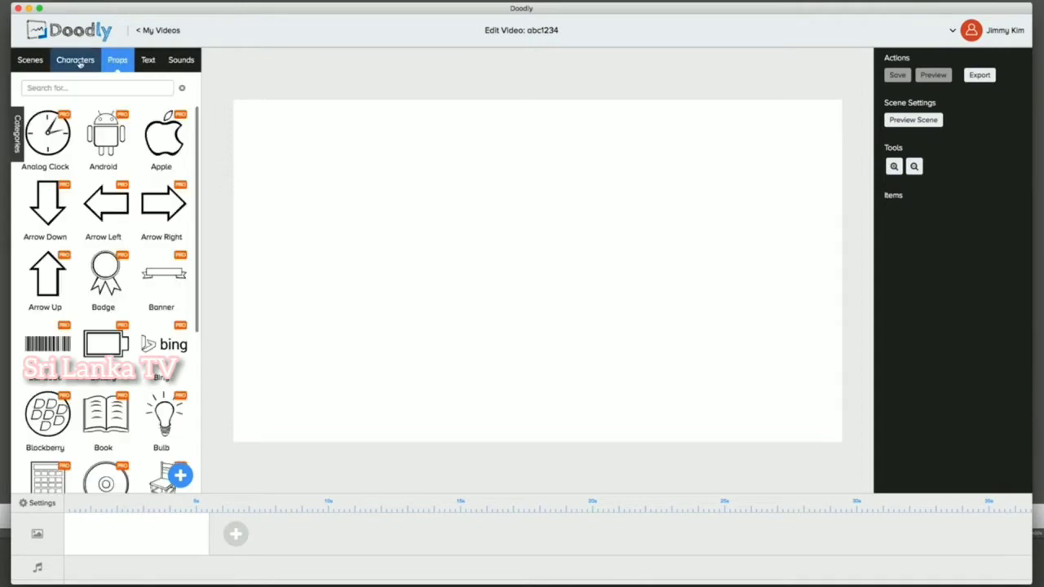
click(75, 61)
click(30, 62)
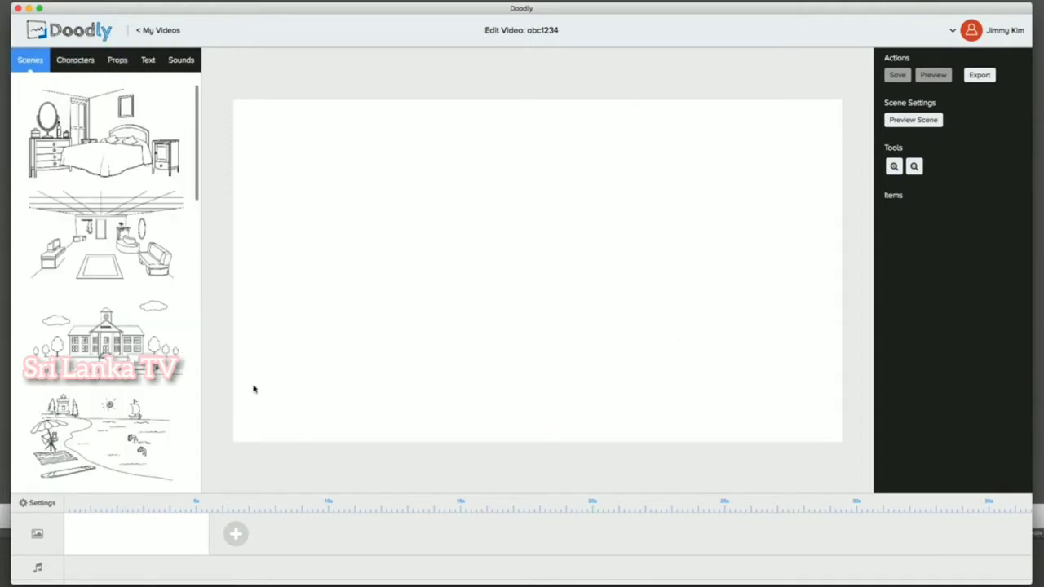
Review the video settings, including the options for when the video ends, and leave them without saving
click(39, 505)
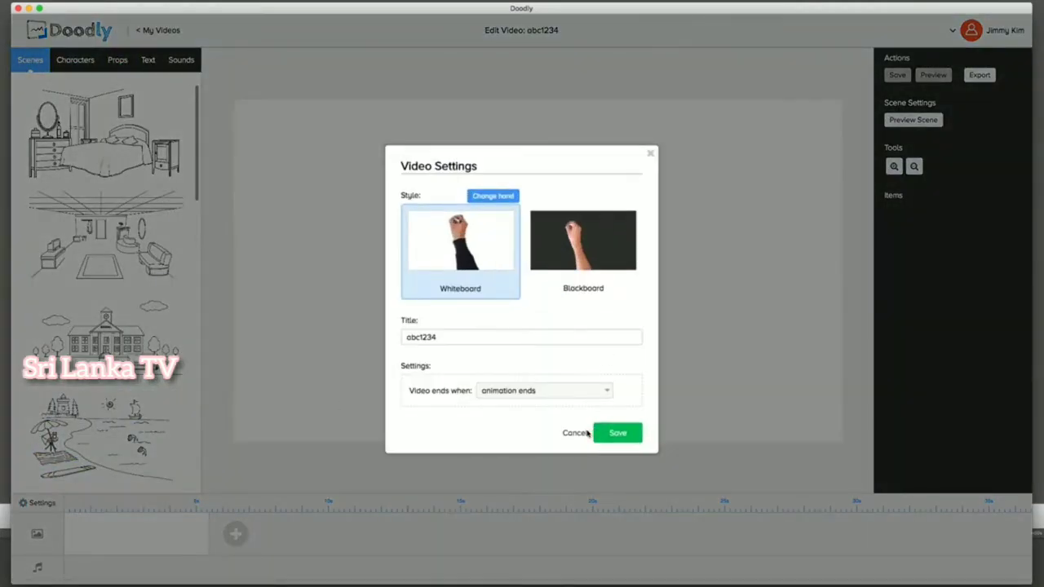
click(562, 392)
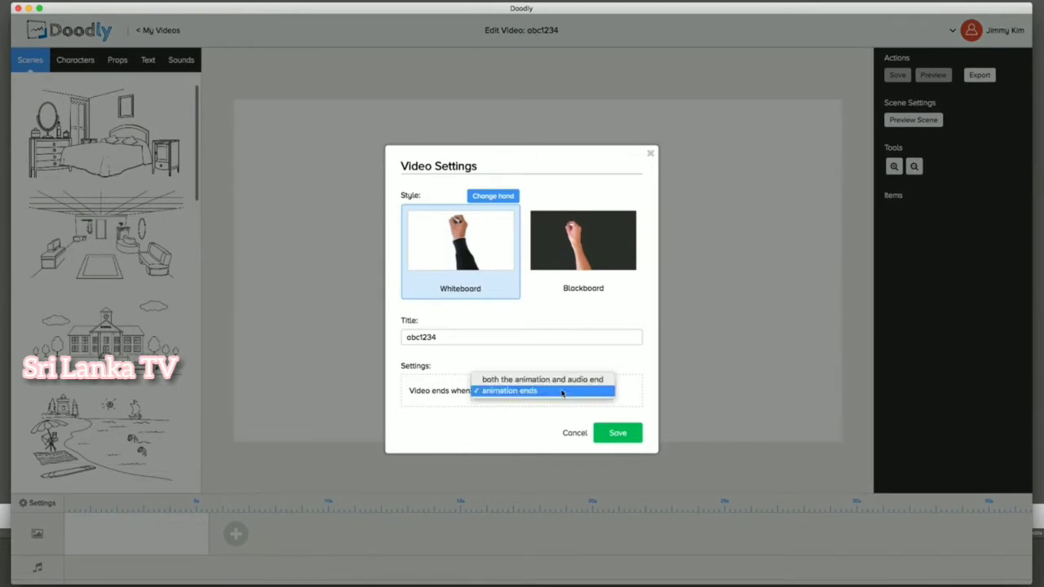
click(562, 391)
click(574, 433)
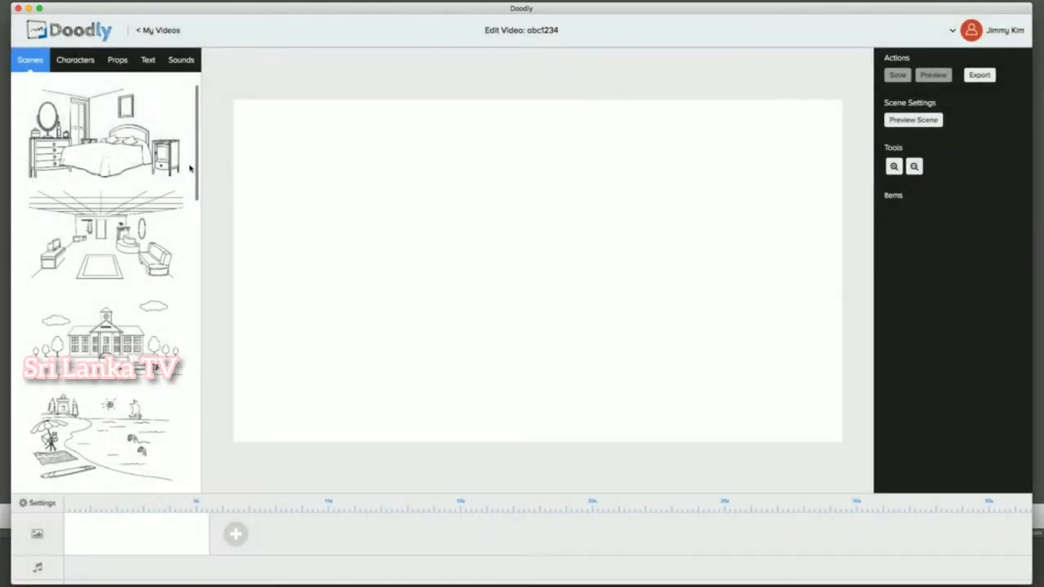
Browse the character library to examine the available figures and poses
click(75, 60)
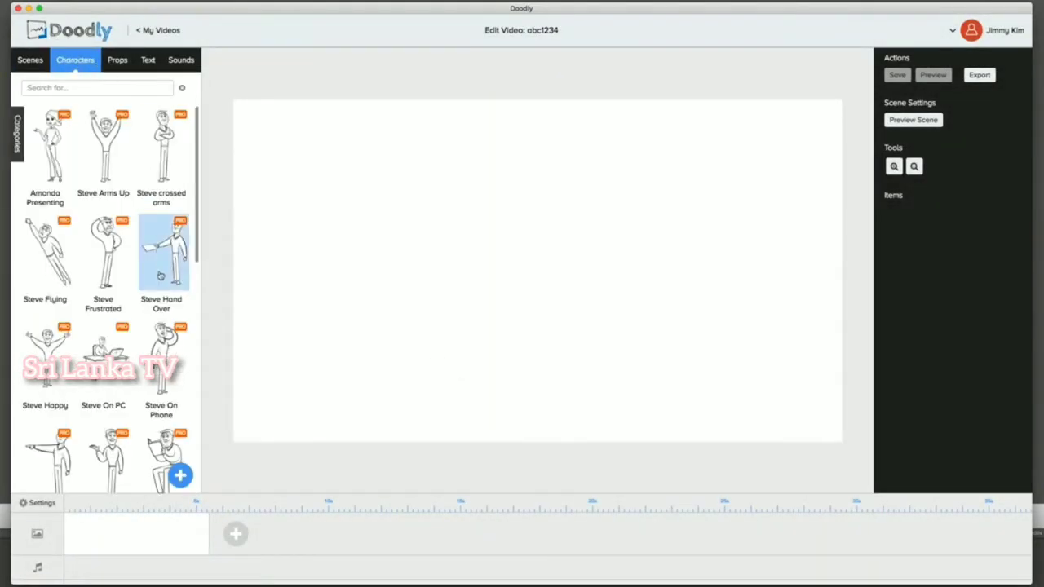
scroll(163, 277, down, 10)
scroll(139, 277, down, 10)
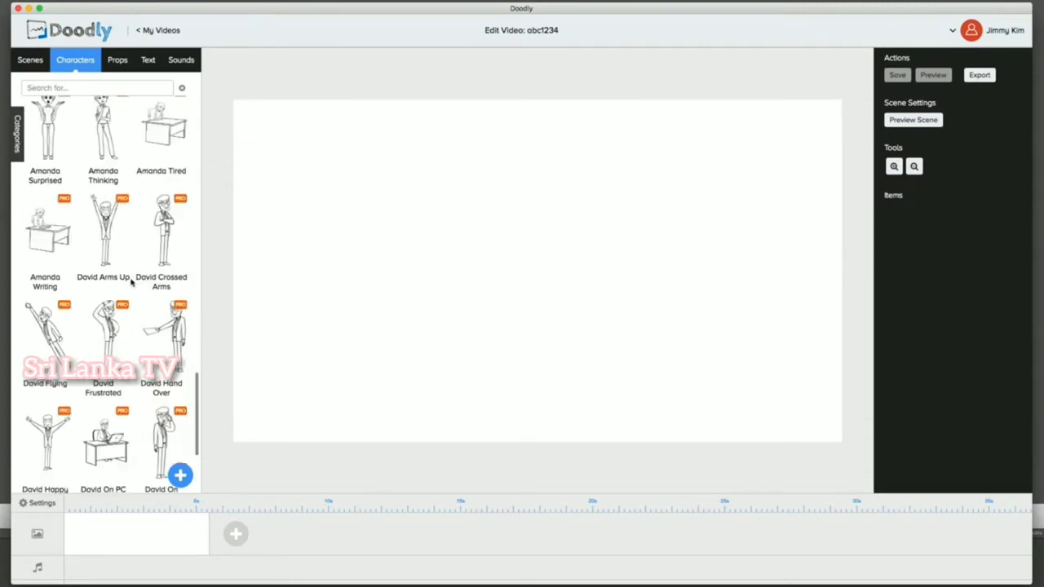
scroll(130, 282, down, 15)
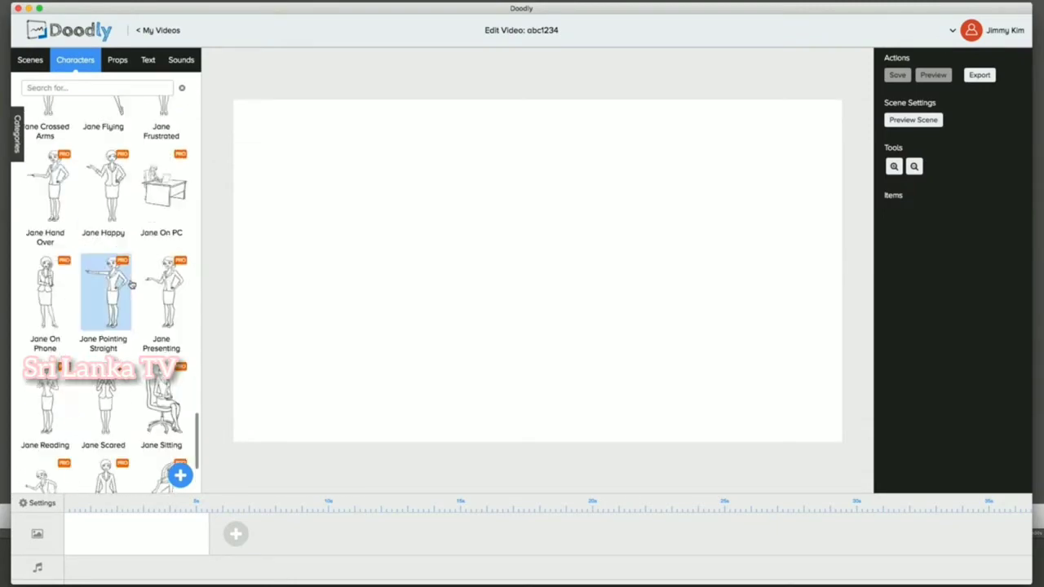
scroll(131, 284, down, 15)
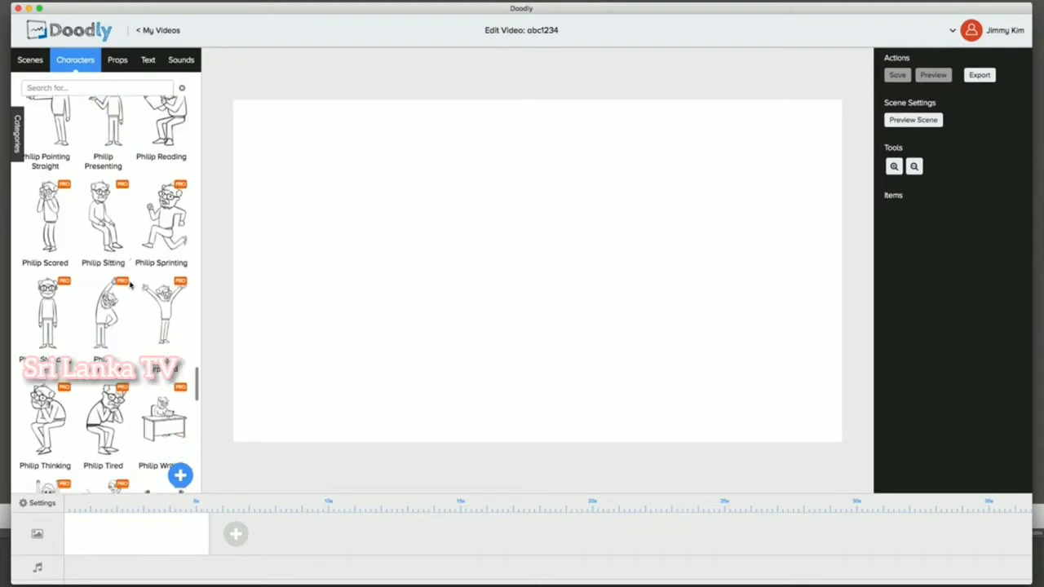
scroll(129, 284, down, 4)
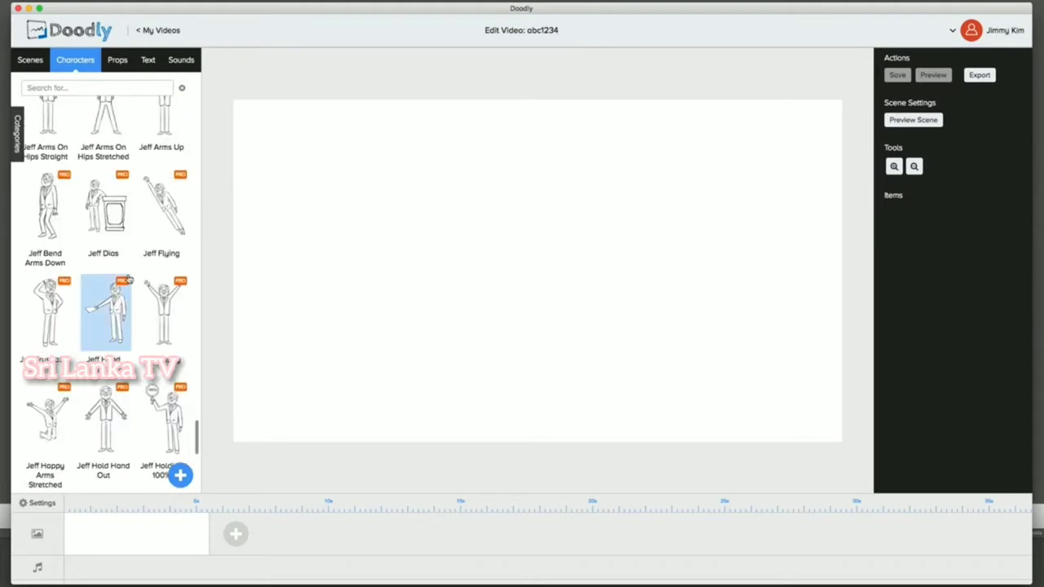
scroll(130, 279, down, 4)
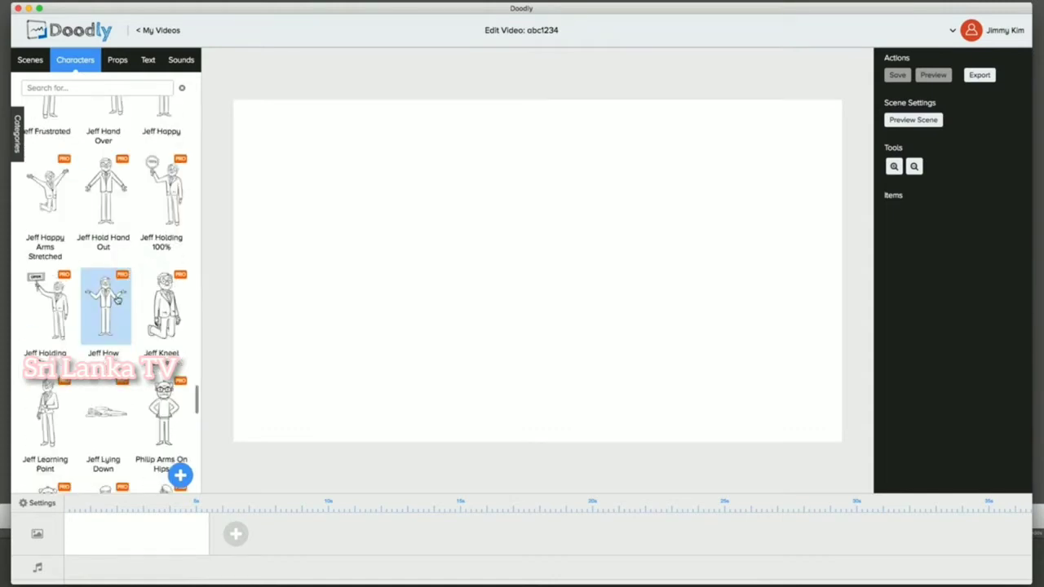
scroll(116, 299, down, 16)
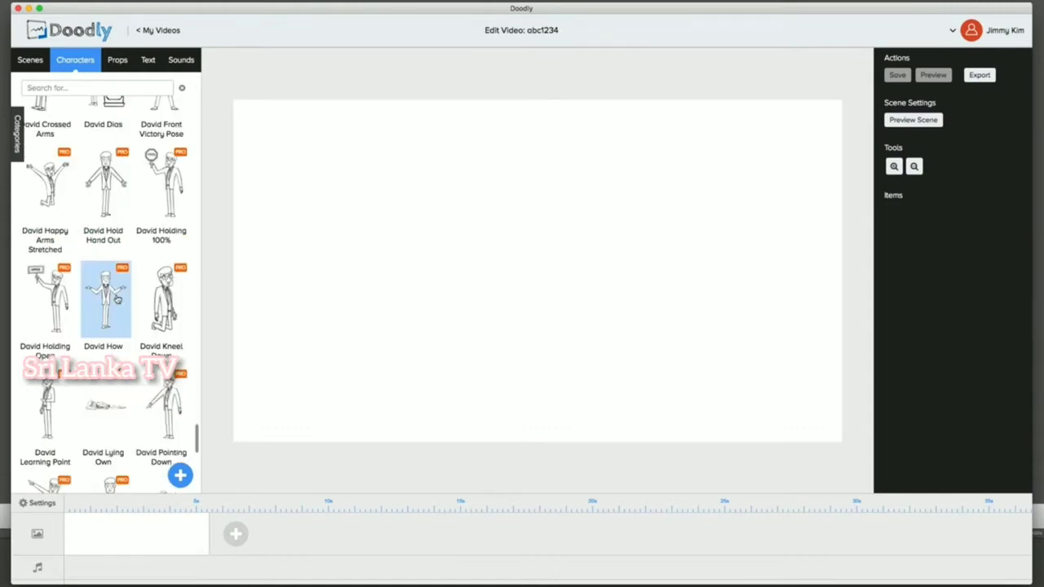
scroll(119, 297, down, 20)
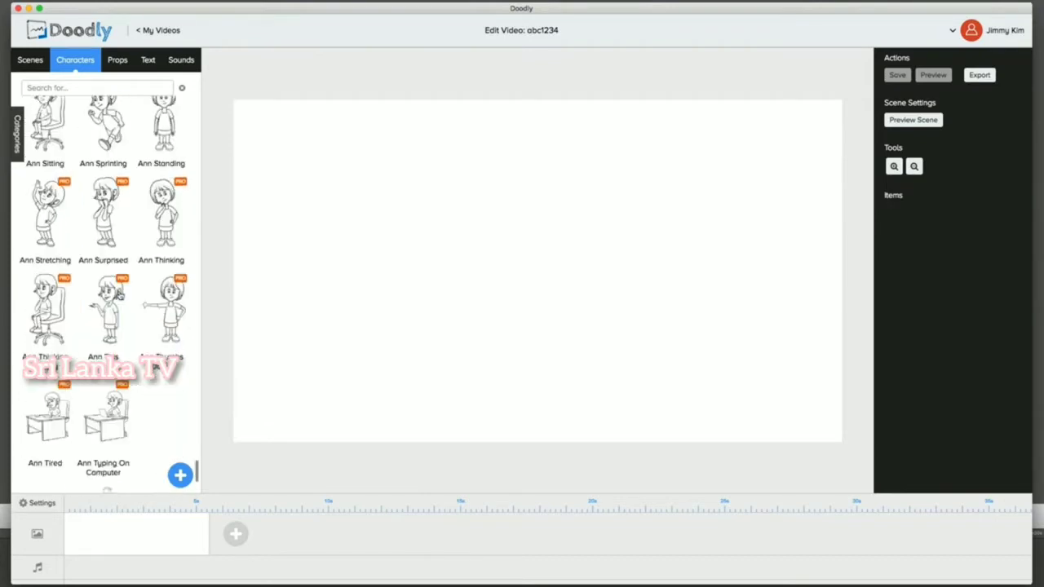
scroll(120, 296, up, 14)
scroll(120, 296, up, 20)
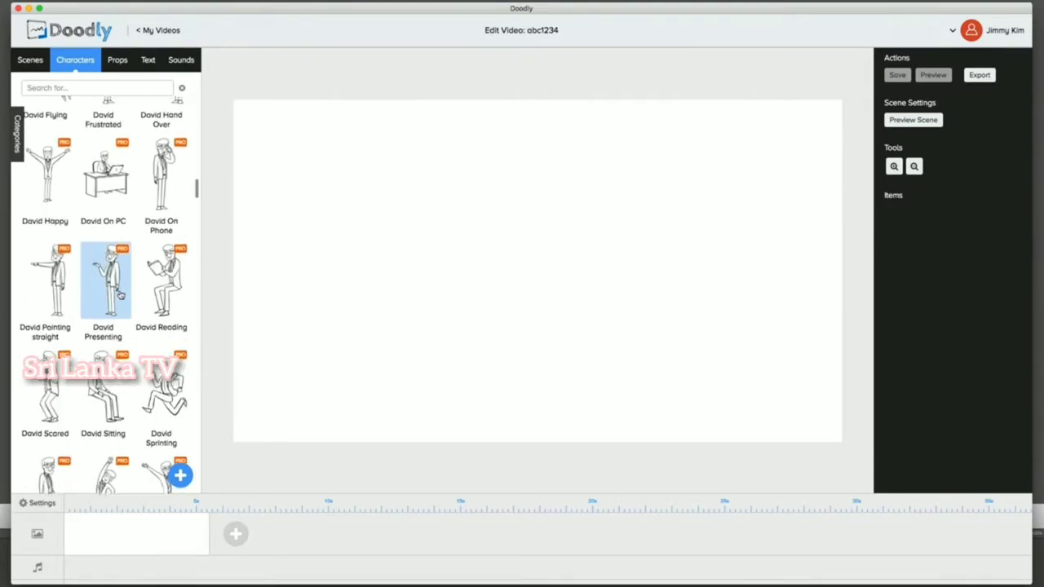
scroll(120, 295, up, 7)
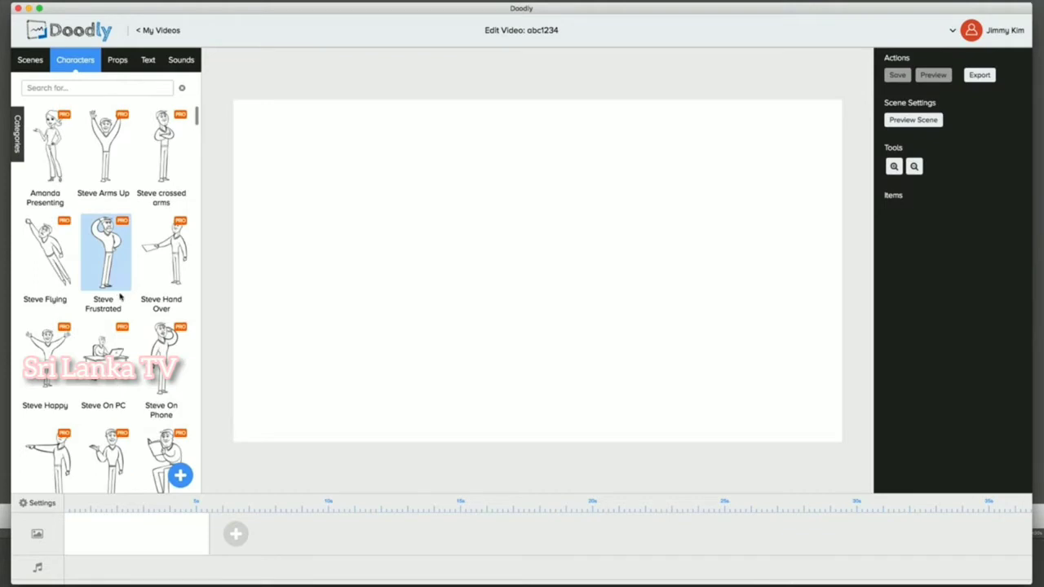
scroll(120, 297, down, 5)
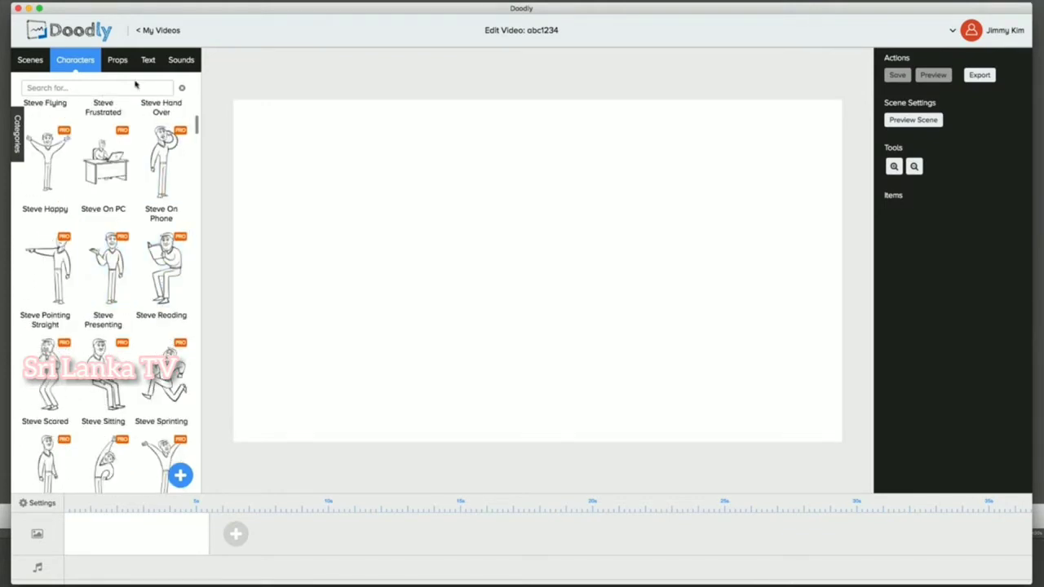
Search the props for "chair" and place the first wooden chair near the middle of the canvas
click(117, 59)
click(104, 87)
text(chair)
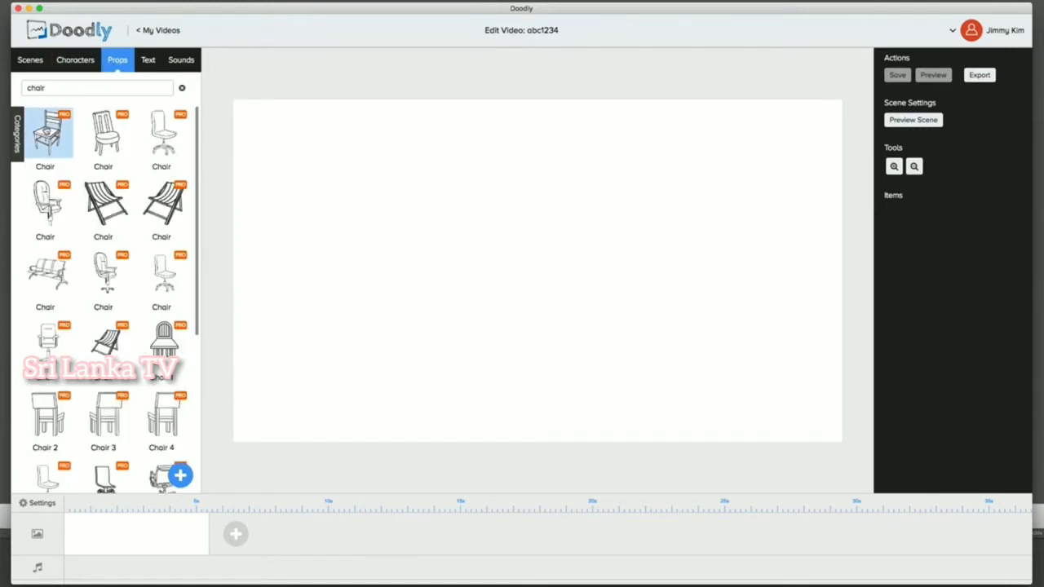
click(47, 135)
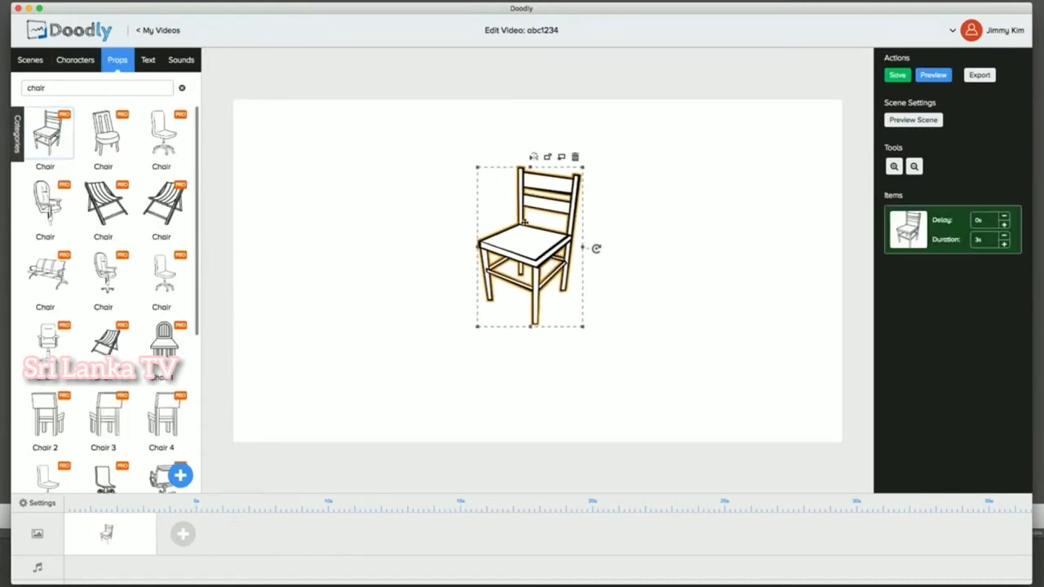
drag(524, 220, 532, 213)
Add the Steve Reading character to the scene, overlapping the chair's front side
click(75, 60)
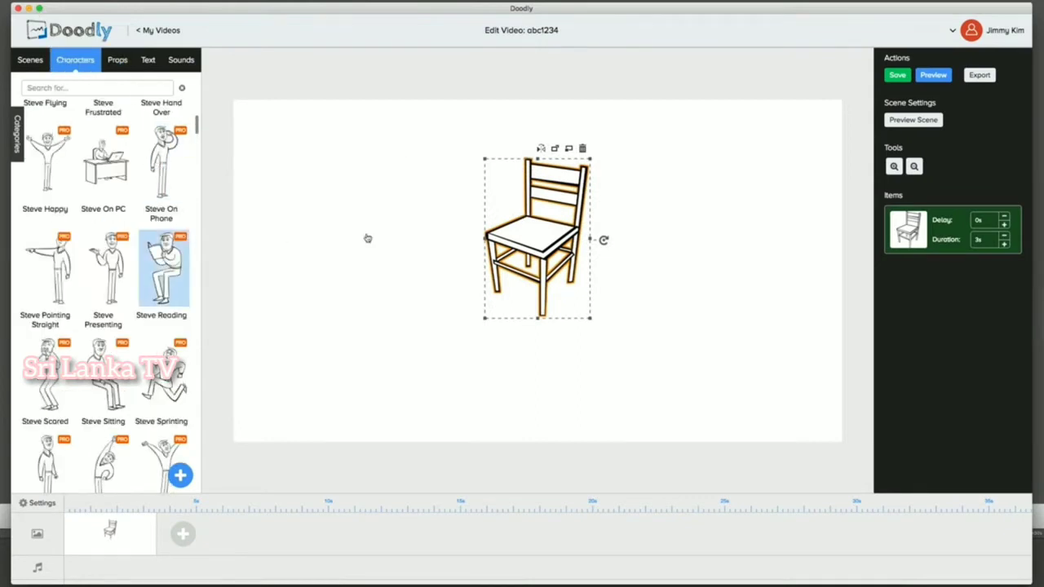
drag(531, 225, 517, 186)
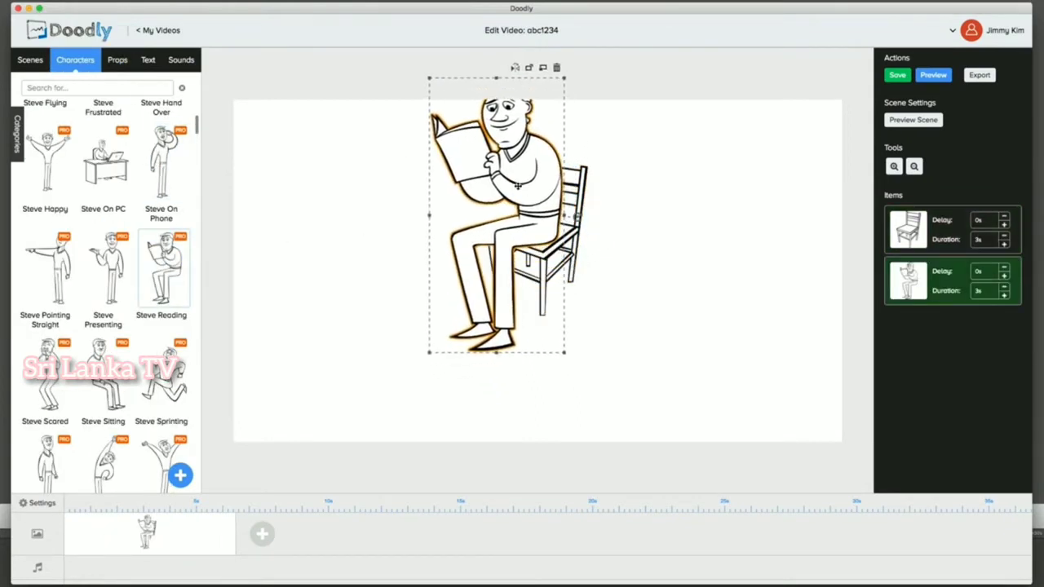
Move the chair to the right of the reading character and enlarge it to roughly the character's height
drag(574, 221, 648, 269)
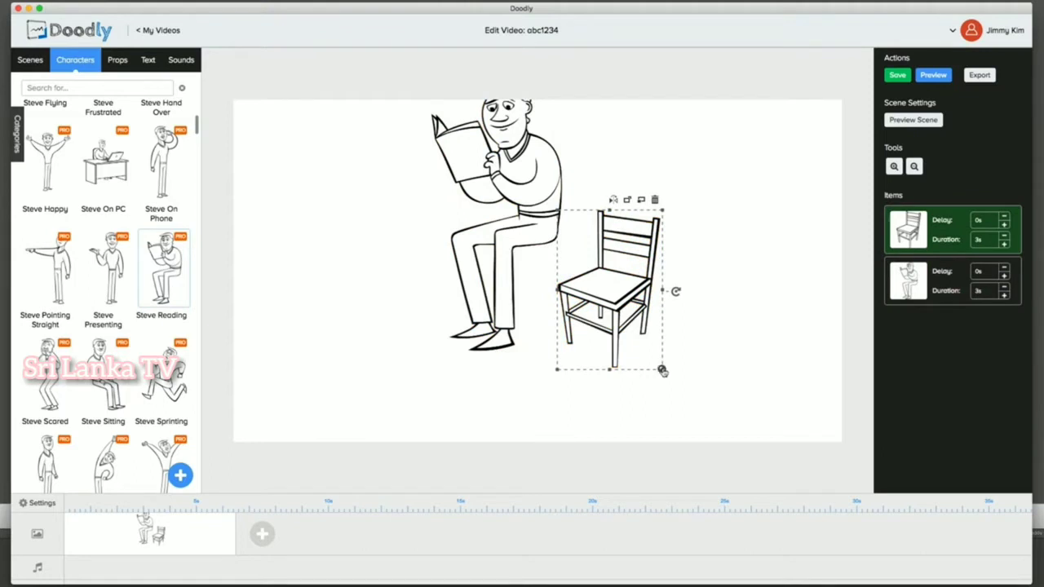
drag(662, 371, 703, 430)
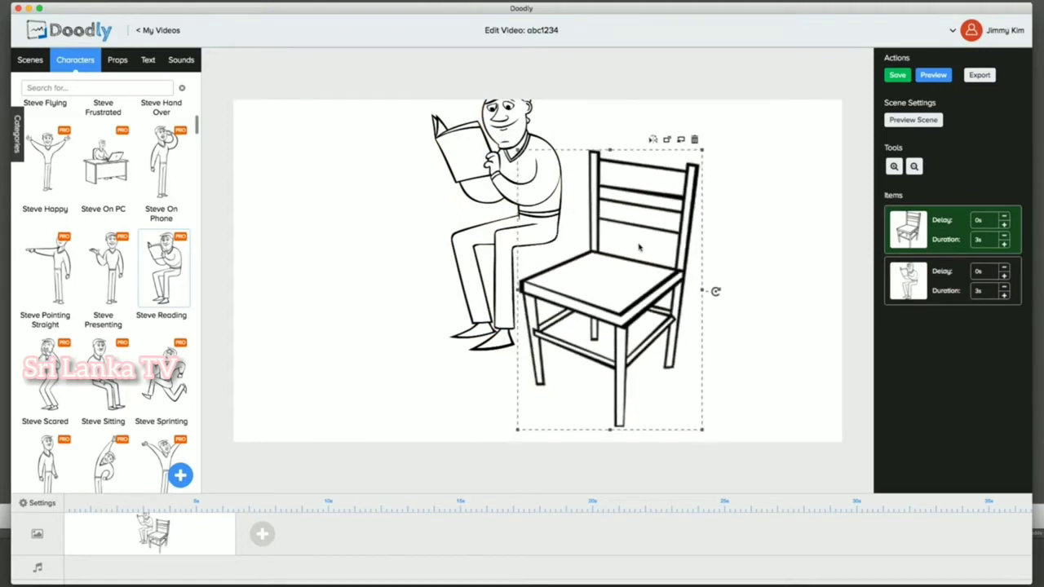
drag(673, 217, 701, 197)
Move the reading character onto the chair seat and scale the character down slightly
click(519, 170)
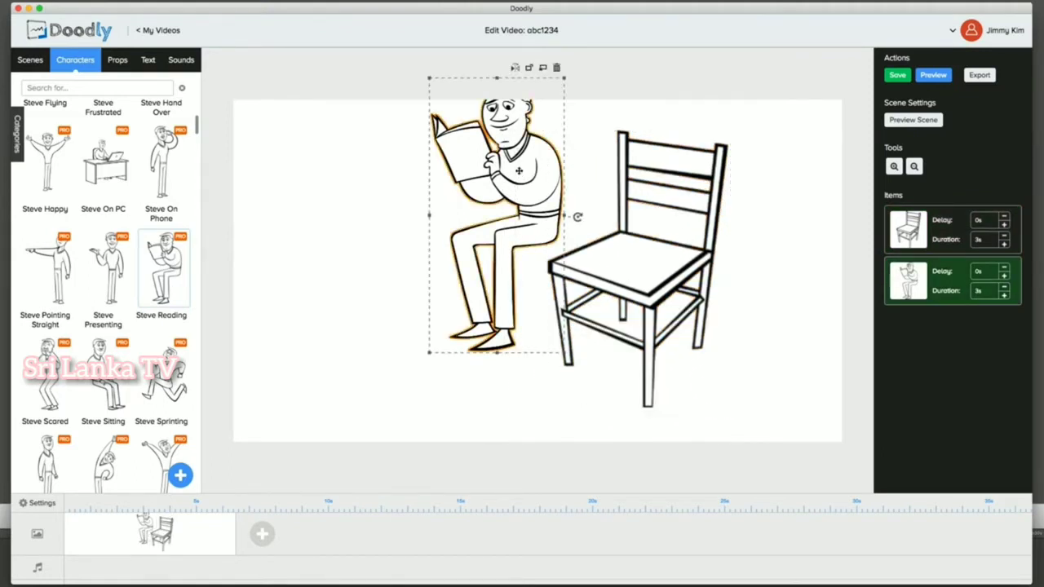
drag(518, 170, 605, 205)
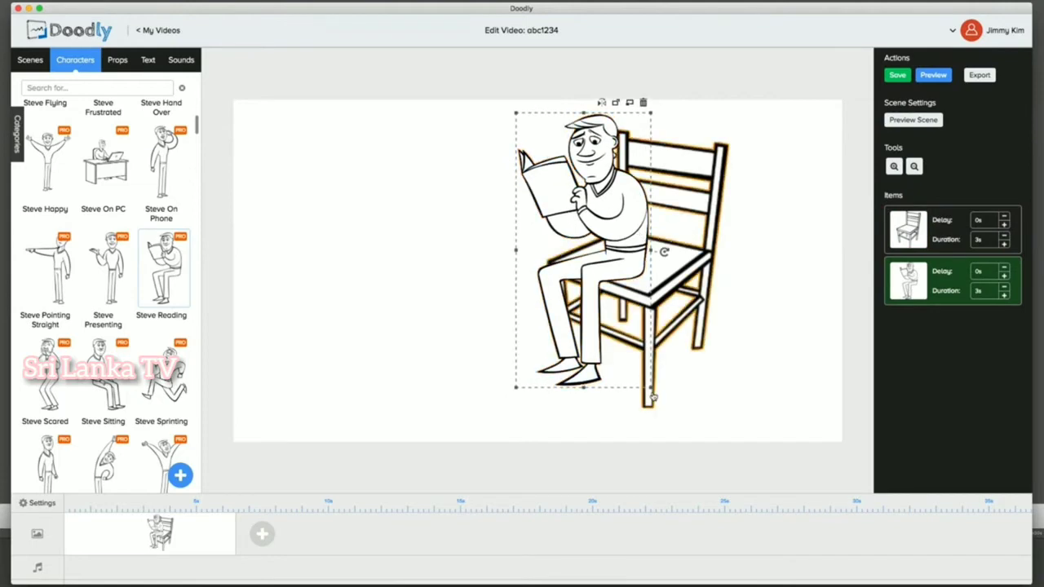
drag(650, 389, 636, 359)
Shrink the chair and fit it underneath the seated reading character
click(698, 261)
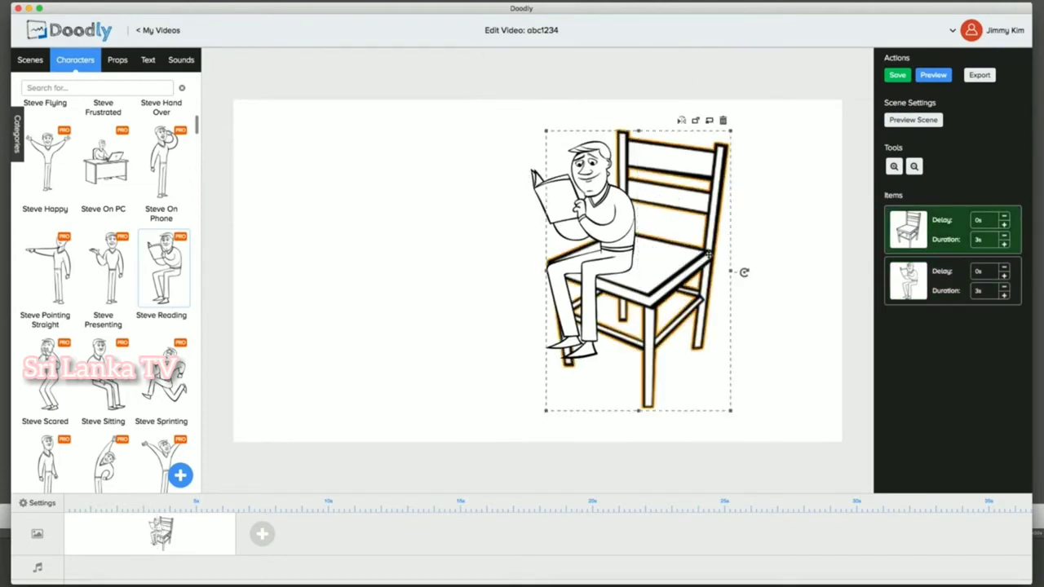
click(729, 181)
click(722, 156)
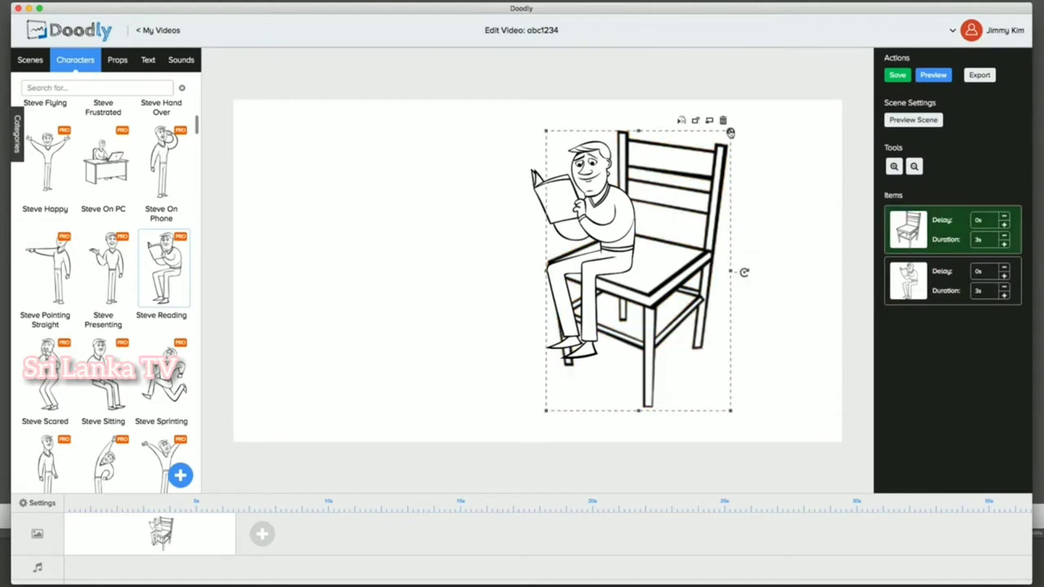
drag(730, 132, 657, 212)
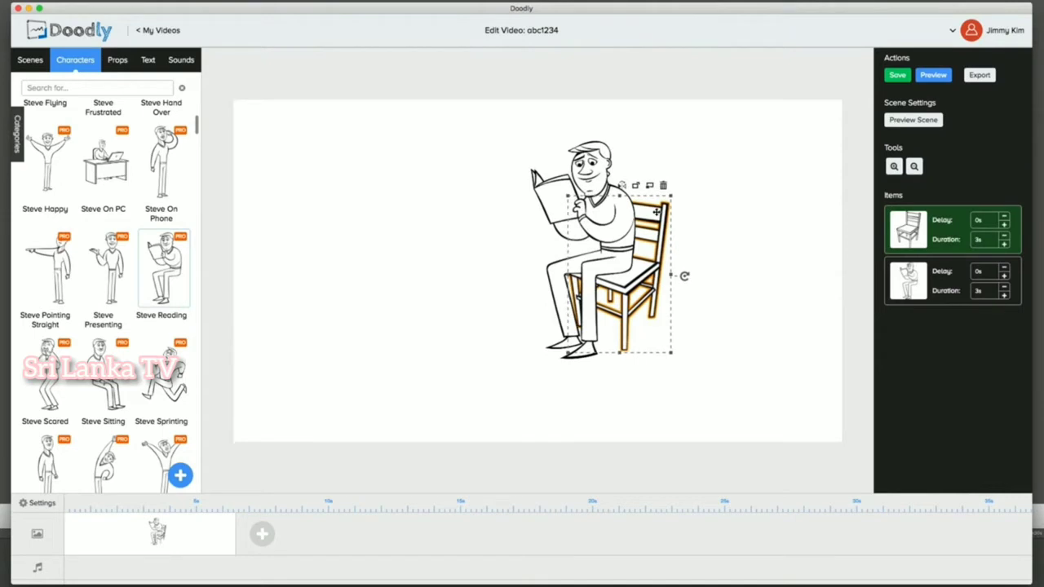
Try sending the reading character behind the chair and bring it back in front
click(611, 215)
click(616, 131)
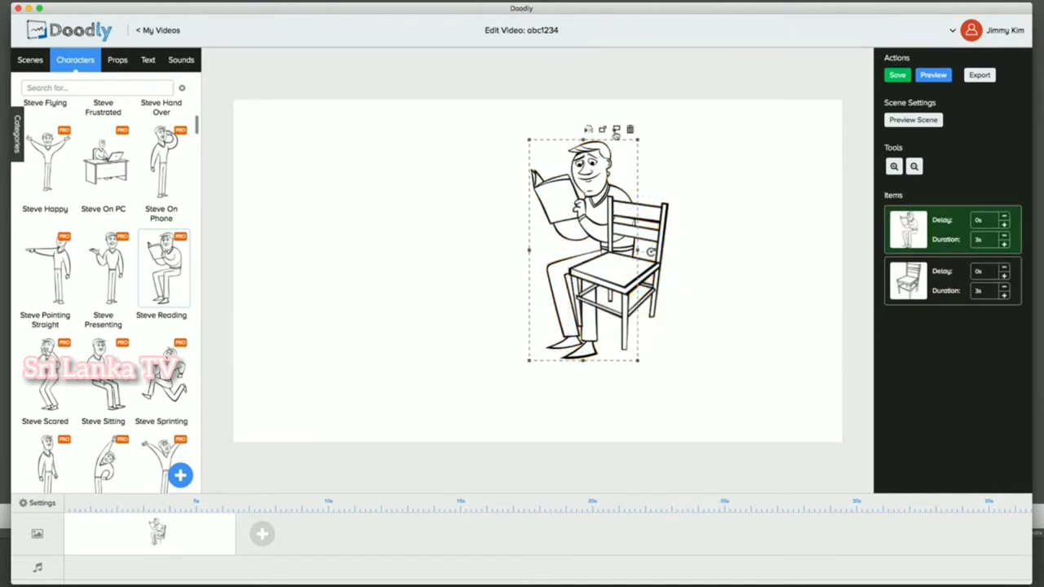
click(602, 131)
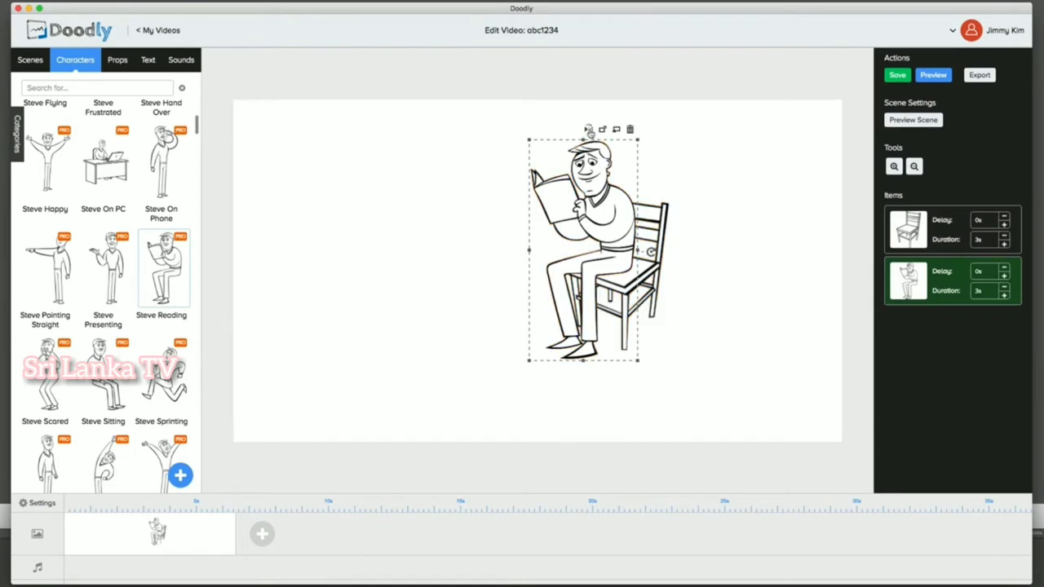
Try flipping the reading character horizontally and rotating it, restore its original orientation, and deselect it
click(588, 129)
click(588, 129)
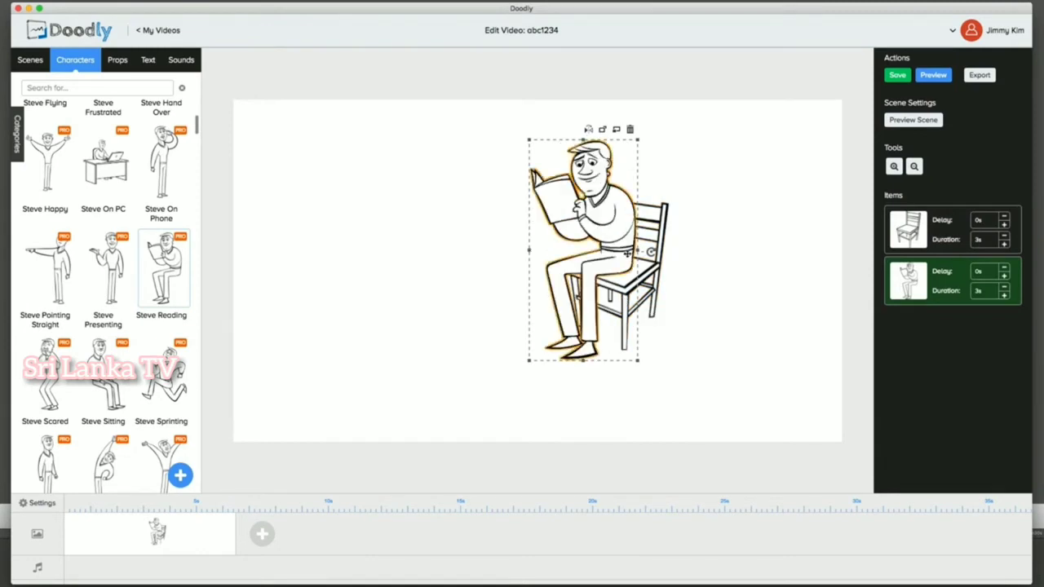
mouse_move(650, 252)
mouse_down()
mouse_move(641, 287)
mouse_move(494, 270)
mouse_move(489, 213)
mouse_move(571, 155)
mouse_move(653, 192)
mouse_move(653, 236)
mouse_move(627, 252)
mouse_move(651, 253)
mouse_up()
click(345, 179)
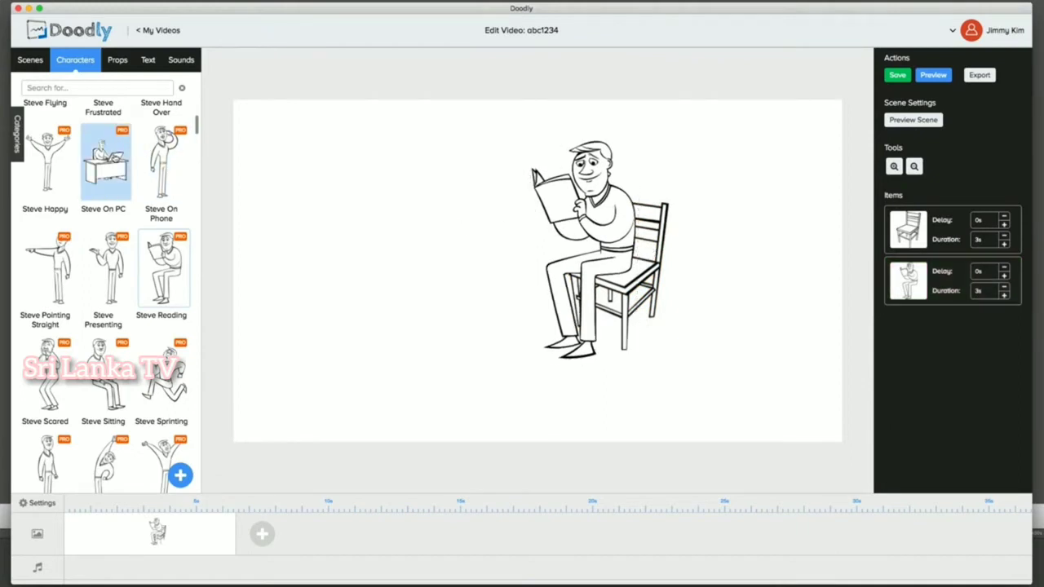
Search the props for "table" and add the front-facing table with the overhanging top to the scene
click(118, 59)
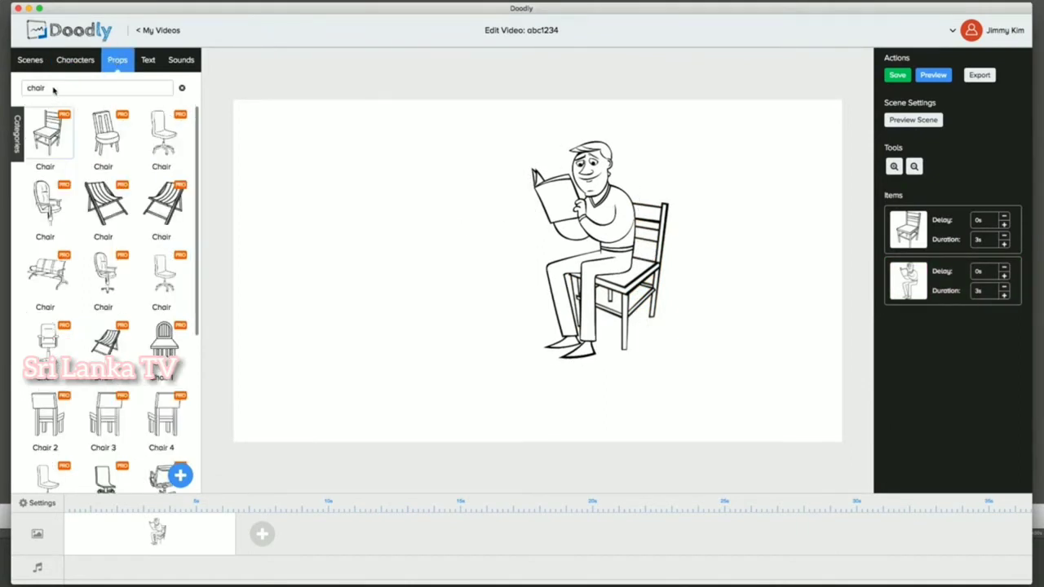
text(tabke)
key(BackSpace)
key(BackSpace)
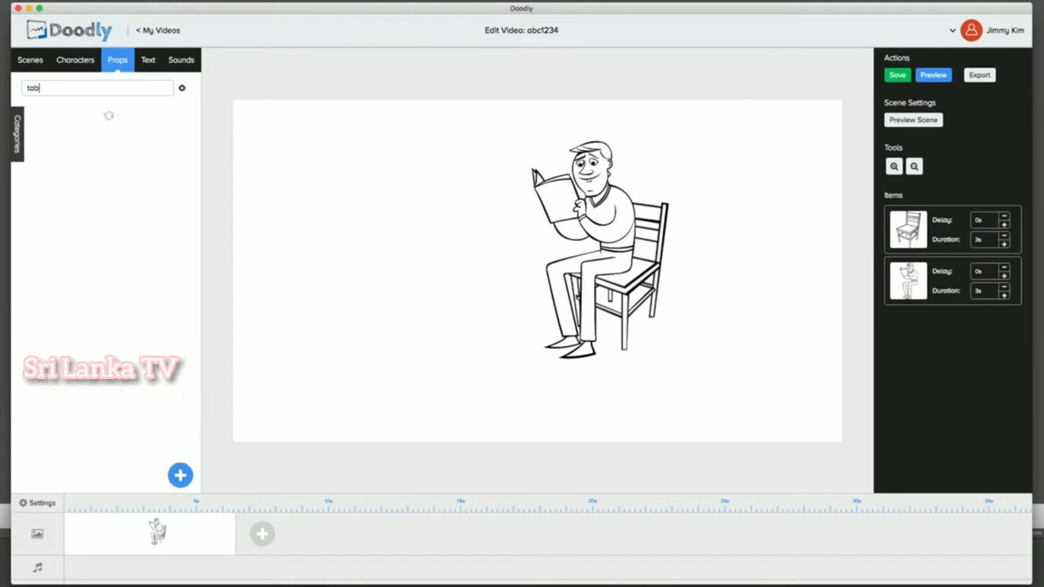
text(le)
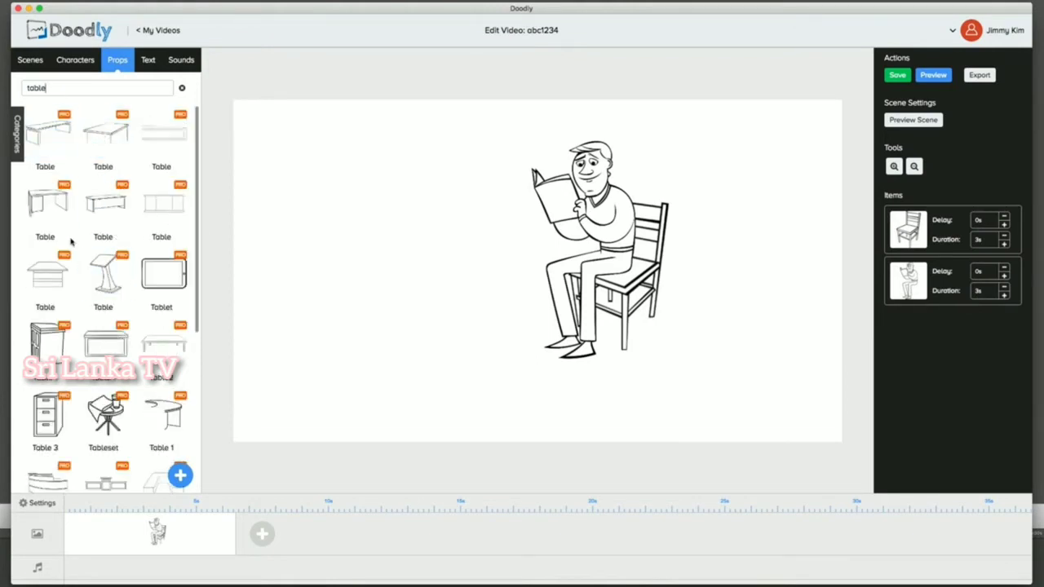
double_click(63, 269)
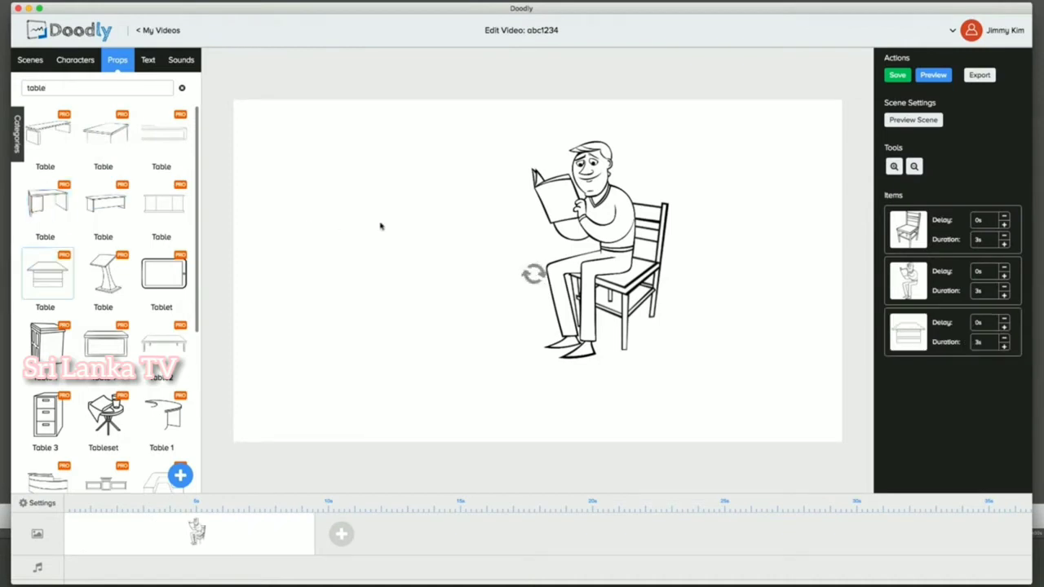
Scale the table down and position it in front of the seated reading character's knees
drag(497, 245, 402, 234)
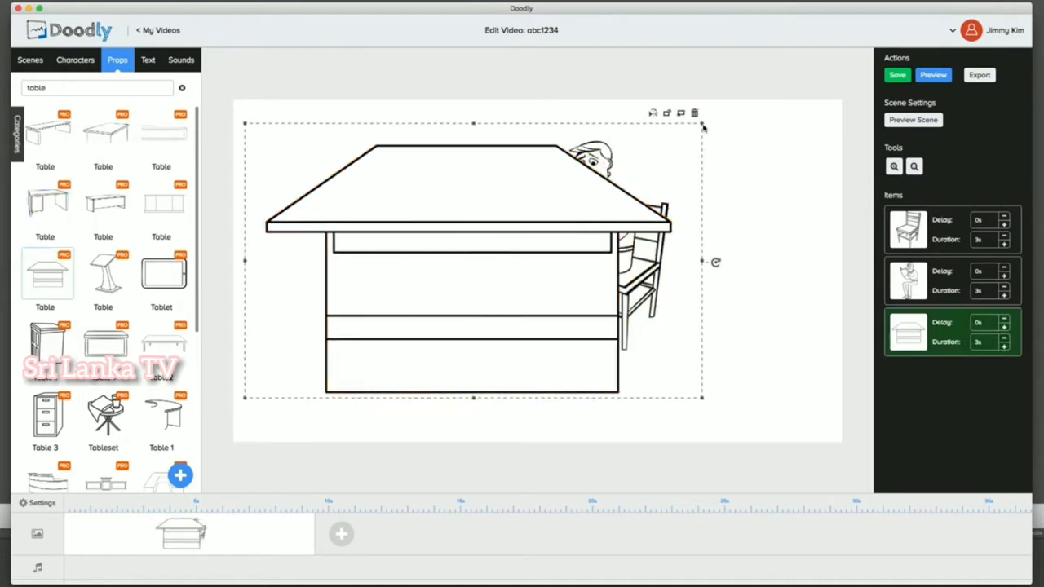
drag(702, 126, 582, 196)
drag(517, 226, 511, 252)
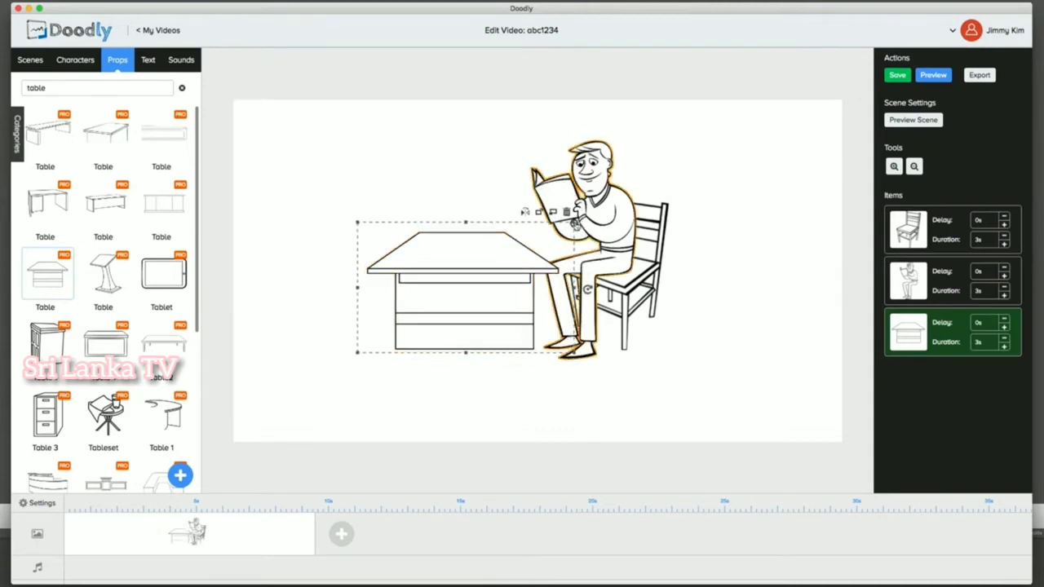
drag(575, 227, 610, 203)
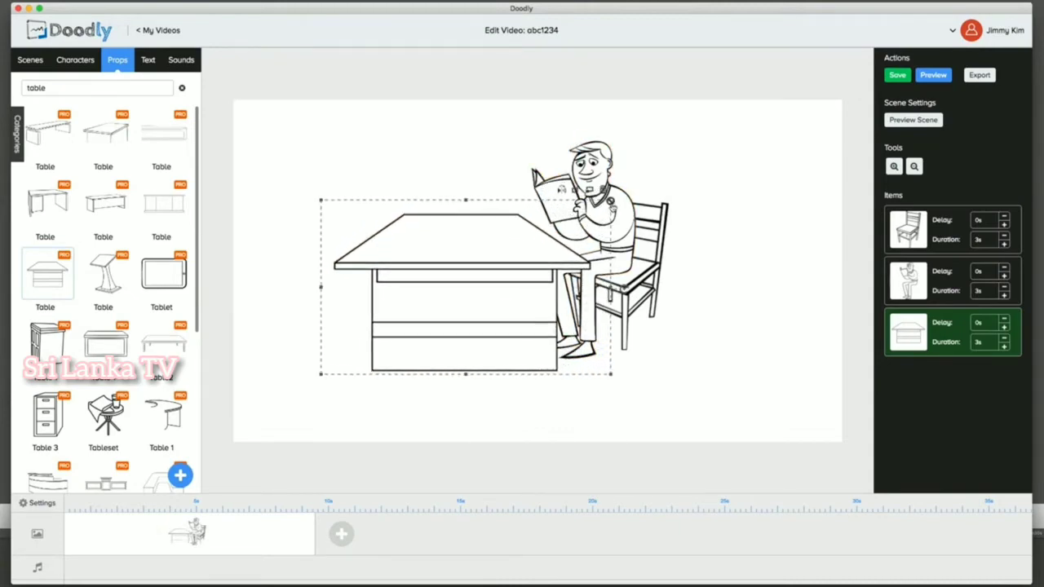
drag(512, 251, 513, 255)
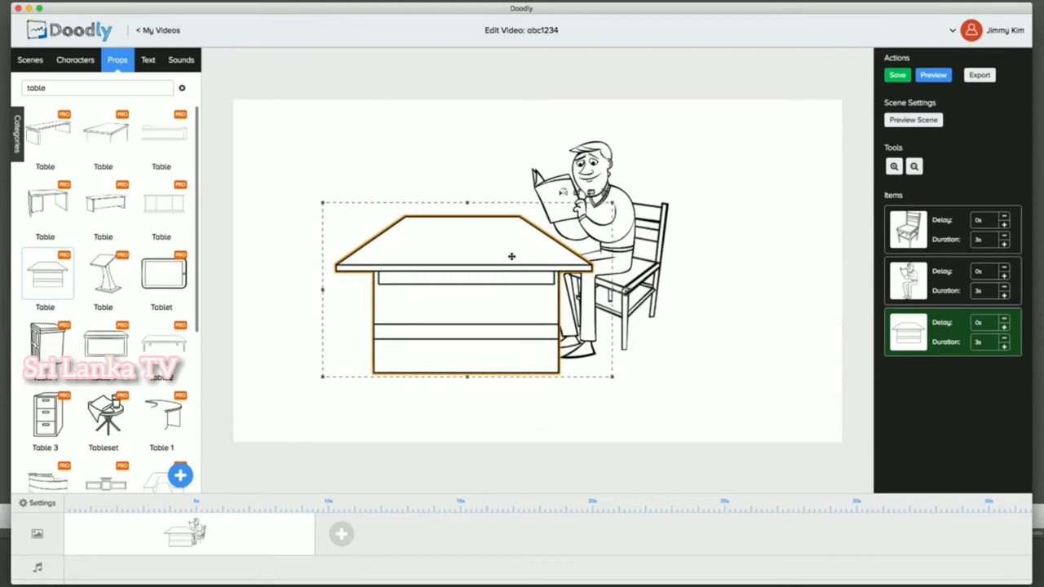
click(266, 167)
Search the props for "watch" and "clock", and add the plain round wall clock to the scene
text(wat)
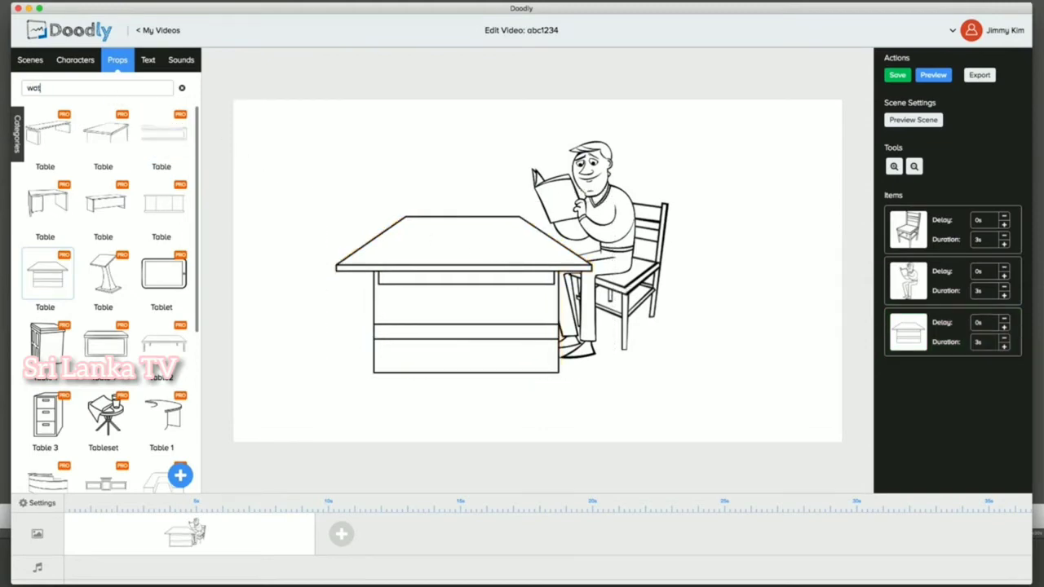
text(ch)
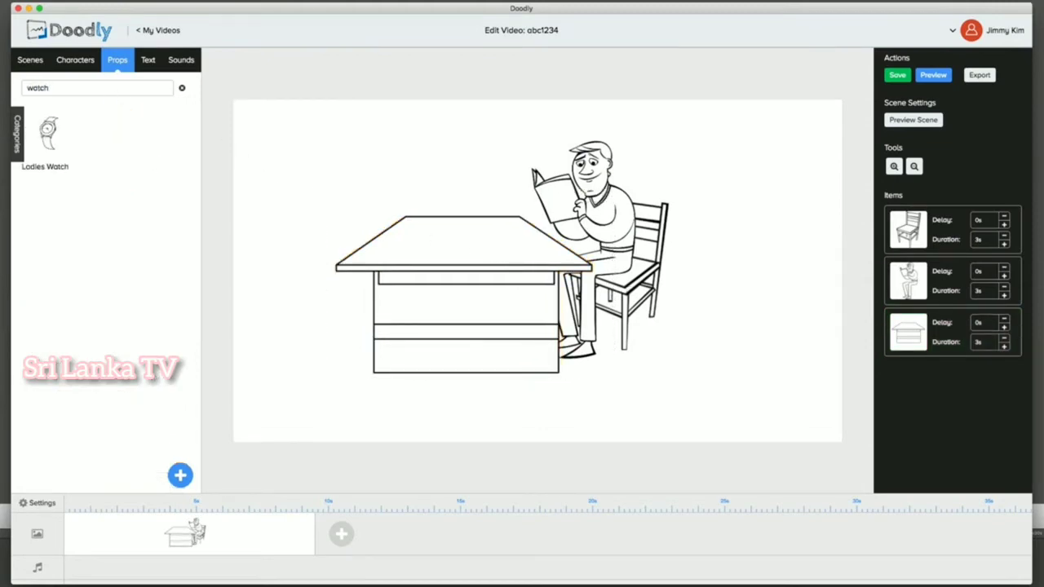
key(BackSpace)
text(clock)
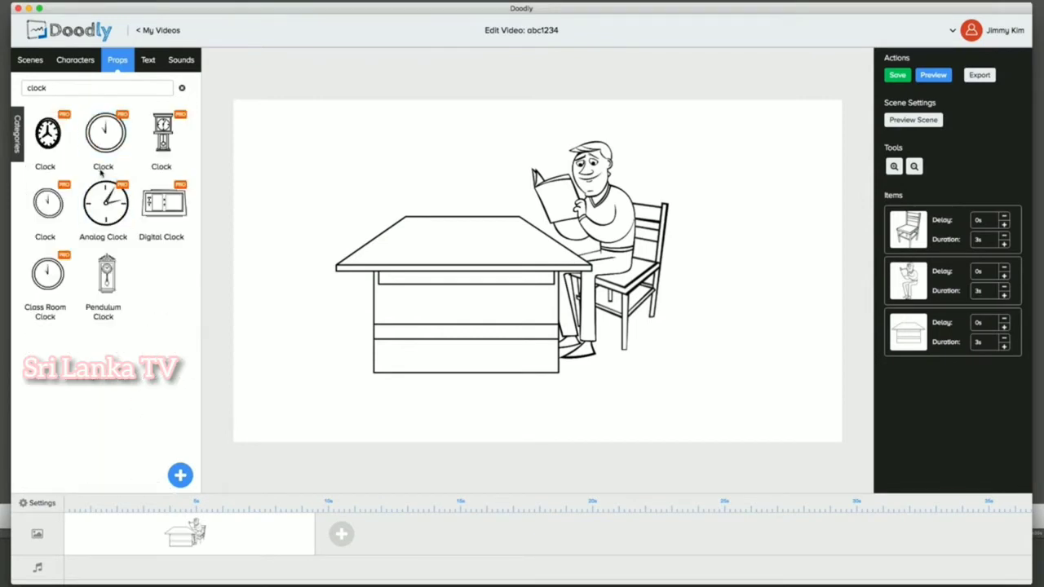
click(99, 143)
Place the clock in the upper-left corner of the scene and enlarge it slightly
drag(529, 291, 296, 146)
click(402, 152)
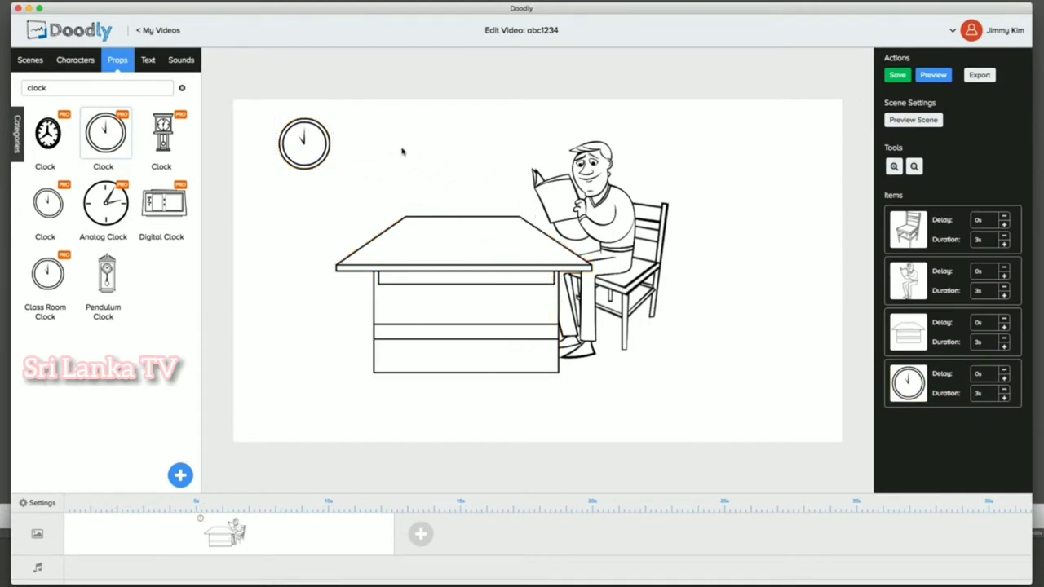
click(328, 143)
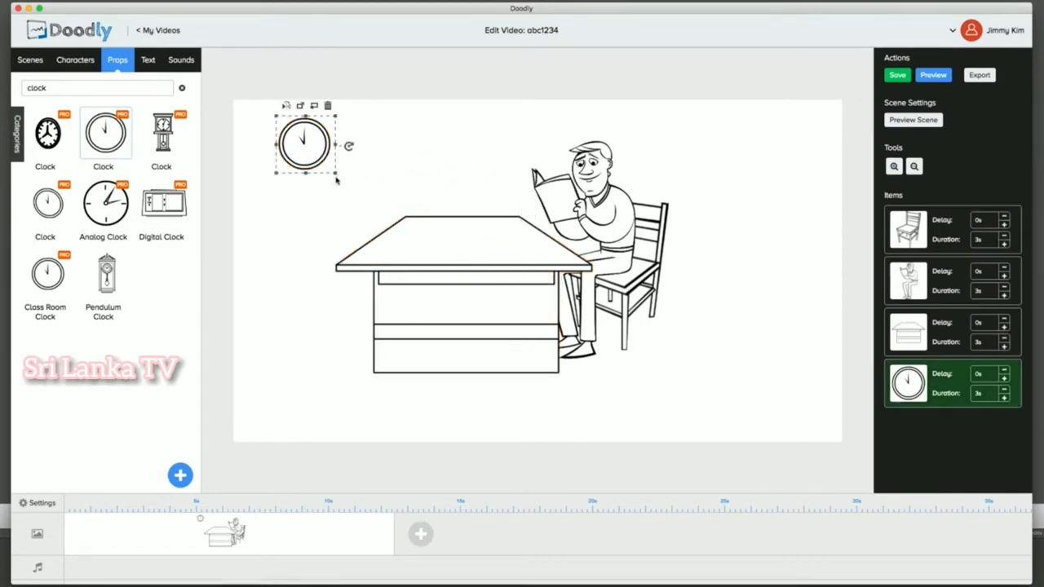
mouse_move(336, 180)
mouse_down()
mouse_move(459, 291)
mouse_move(347, 171)
mouse_move(343, 186)
mouse_up()
click(386, 185)
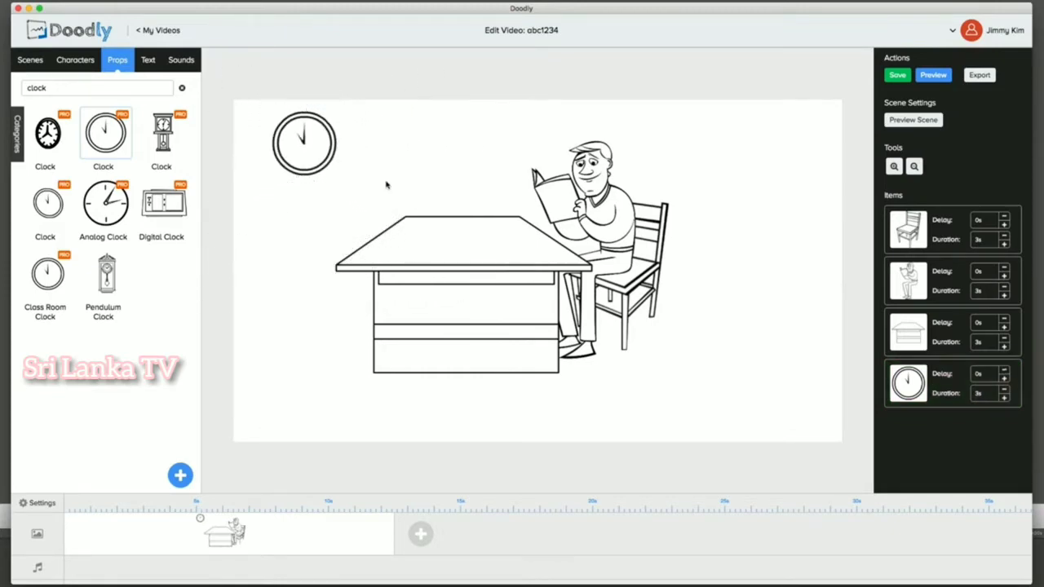
Preview the whole video to examine how the four items are drawn, and close the preview
click(929, 76)
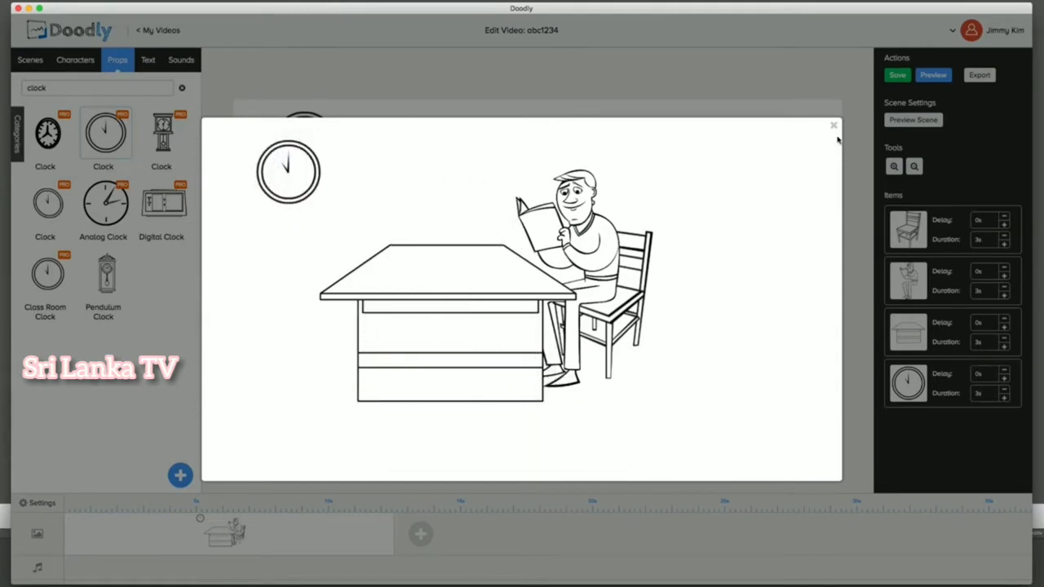
click(833, 125)
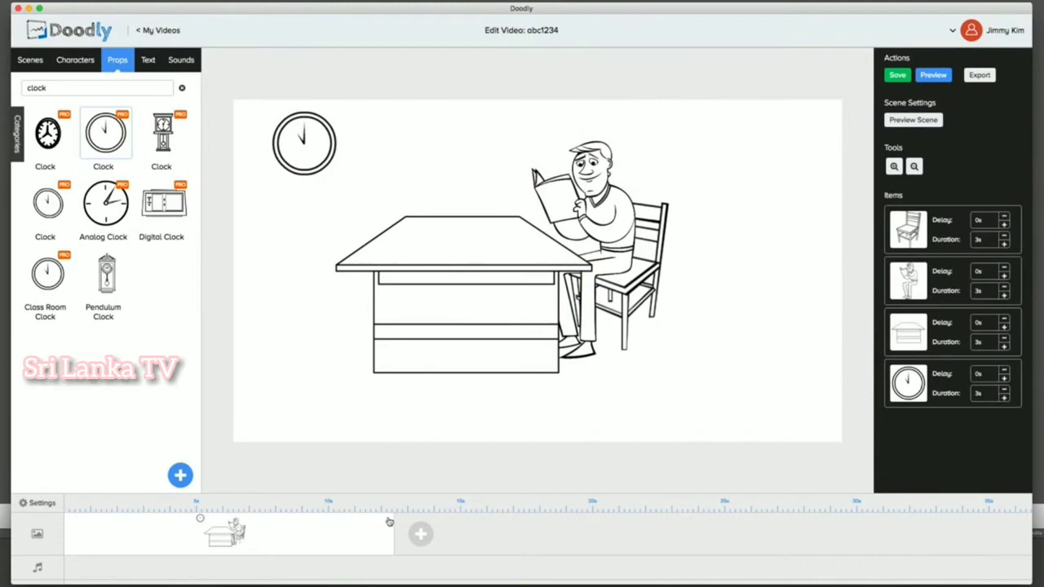
Shorten the scene to about 3 seconds on the timeline and preview the scene
drag(392, 532, 143, 526)
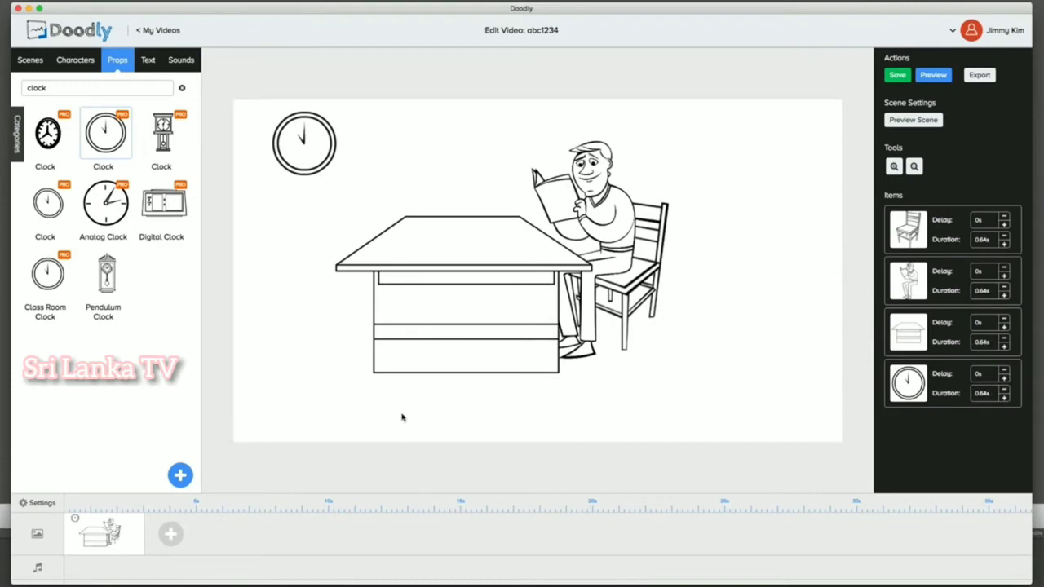
click(930, 122)
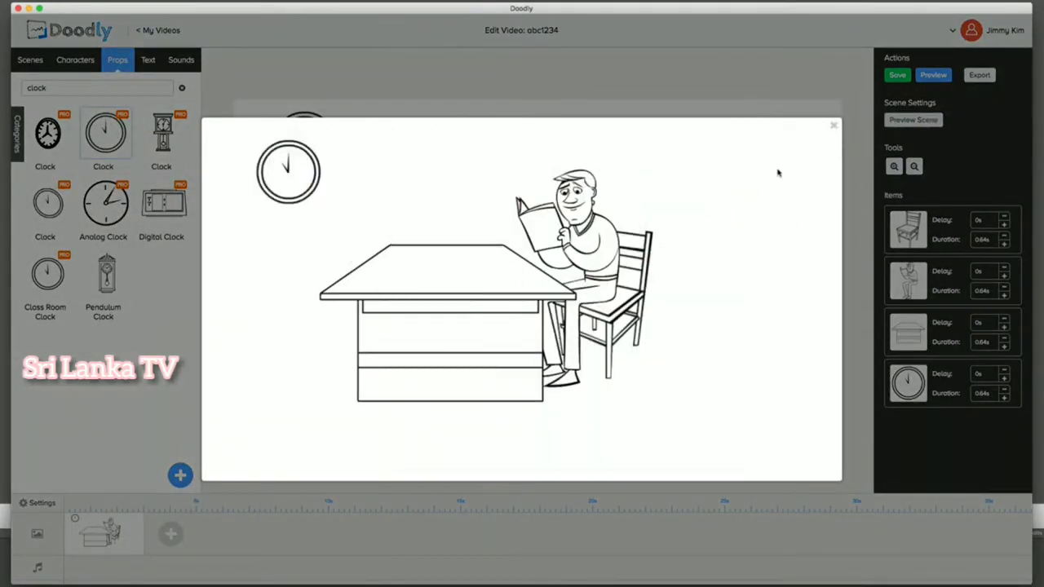
click(832, 125)
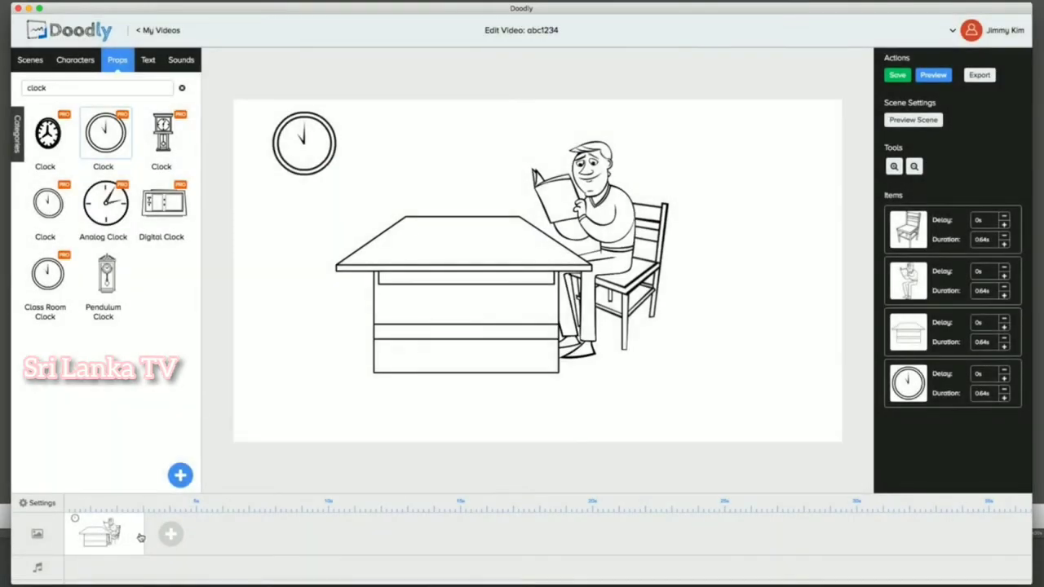
Lengthen the scene to about 20 seconds on the timeline and preview the video
drag(145, 531, 592, 524)
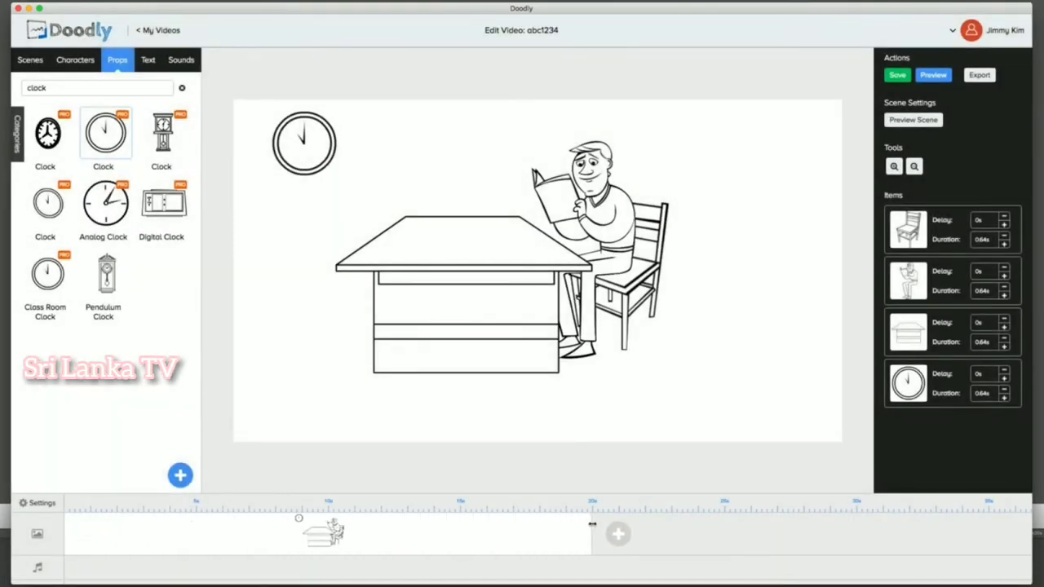
click(933, 75)
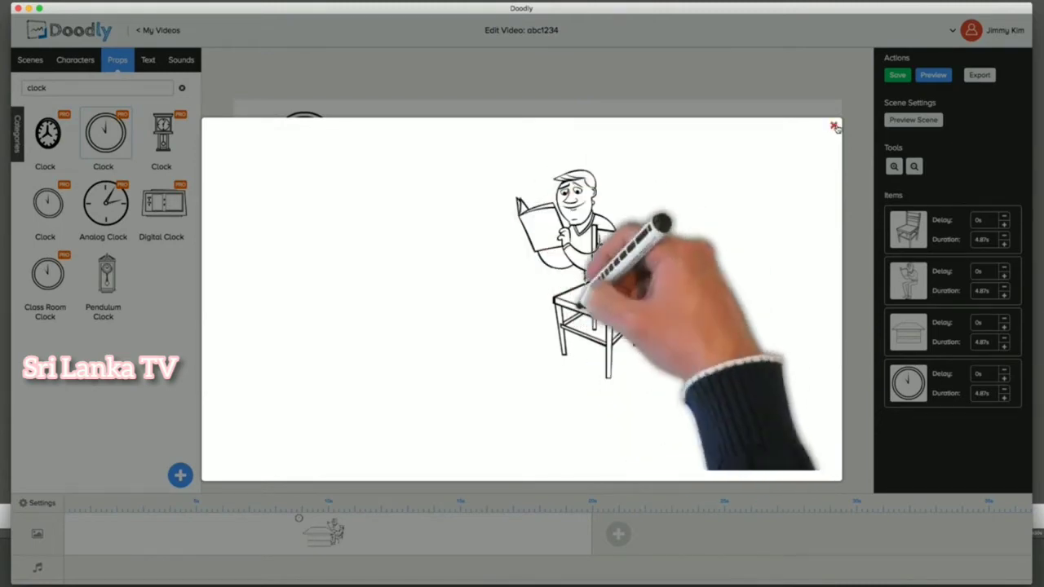
click(835, 128)
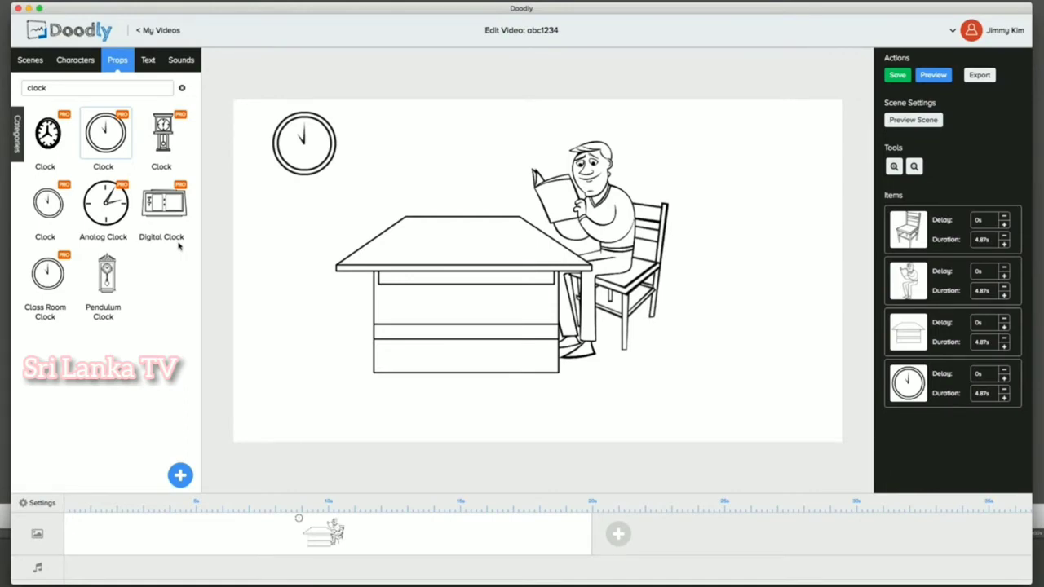
Import octagon_8_sides_T.png as a new prop titled "Octagon" and place it, scaled down, over the table's left half
click(180, 476)
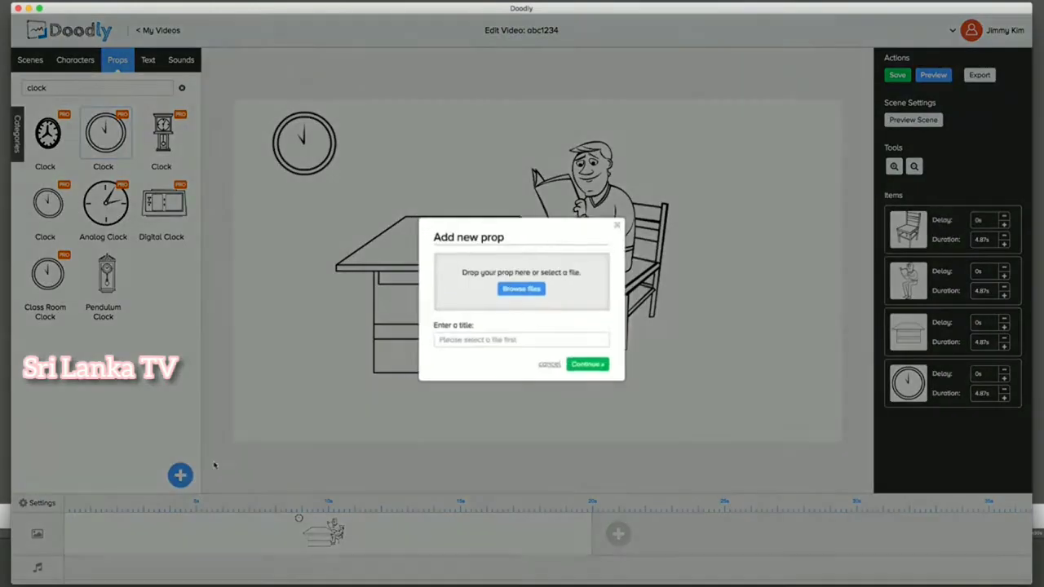
click(522, 290)
double_click(506, 72)
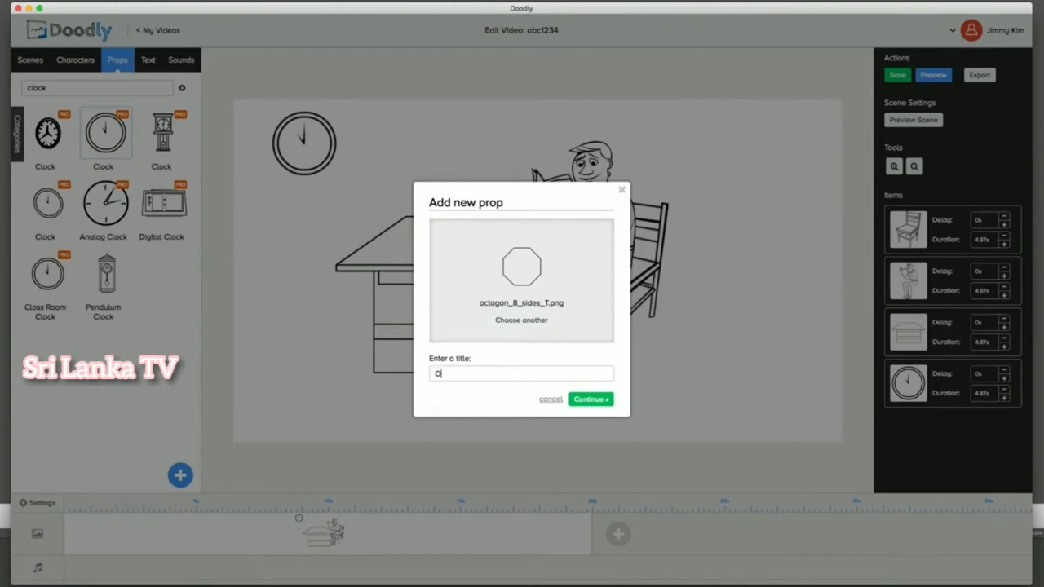
click(591, 399)
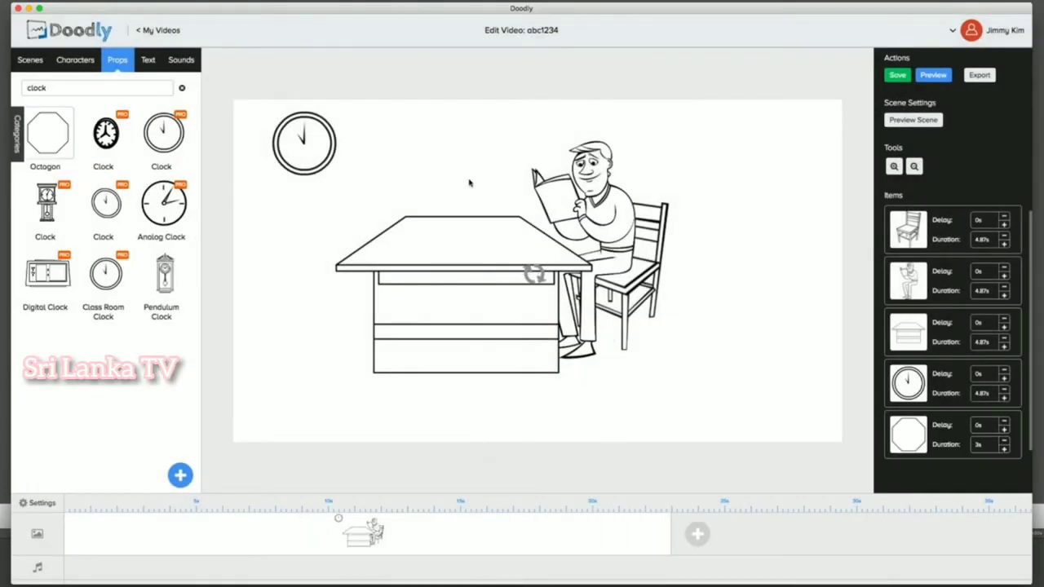
drag(500, 206, 333, 229)
drag(503, 192, 474, 219)
Remove the reading character and the chair from the scene
click(603, 177)
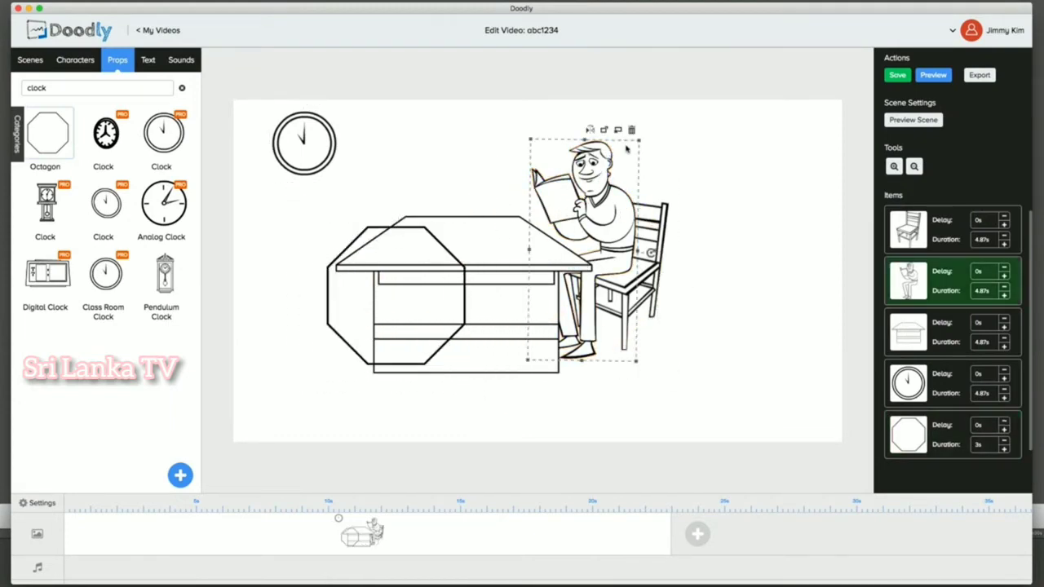
click(630, 130)
click(490, 325)
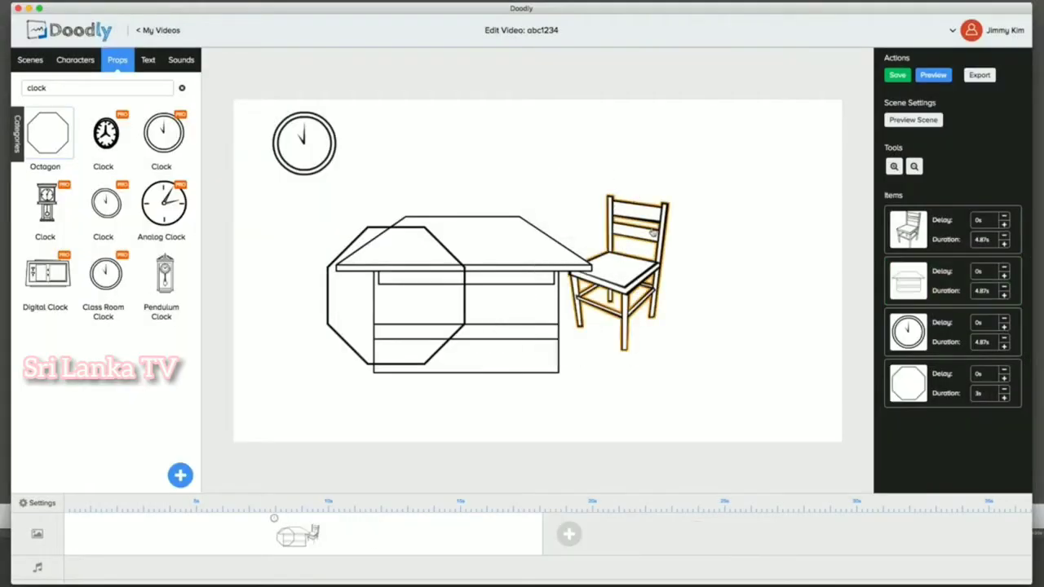
click(653, 228)
click(664, 185)
click(506, 329)
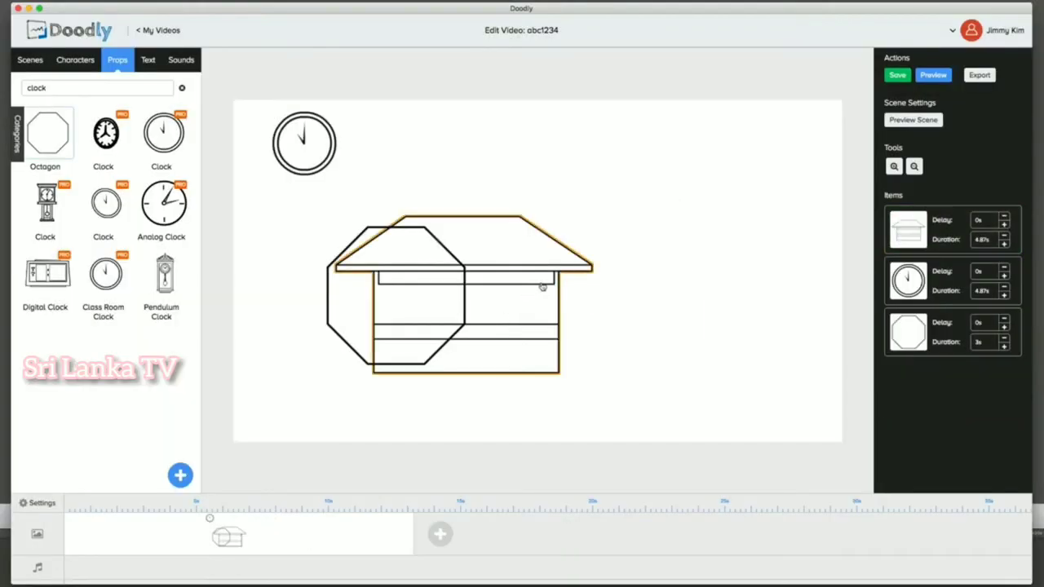
Remove the table and the clock from the scene, leaving only the octagon
click(566, 275)
click(605, 196)
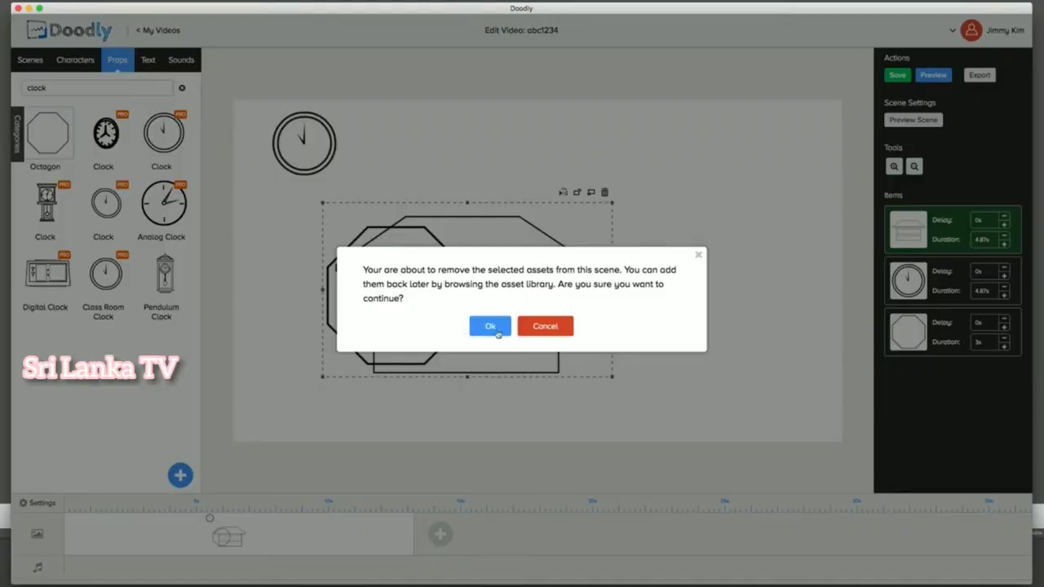
click(489, 326)
click(330, 140)
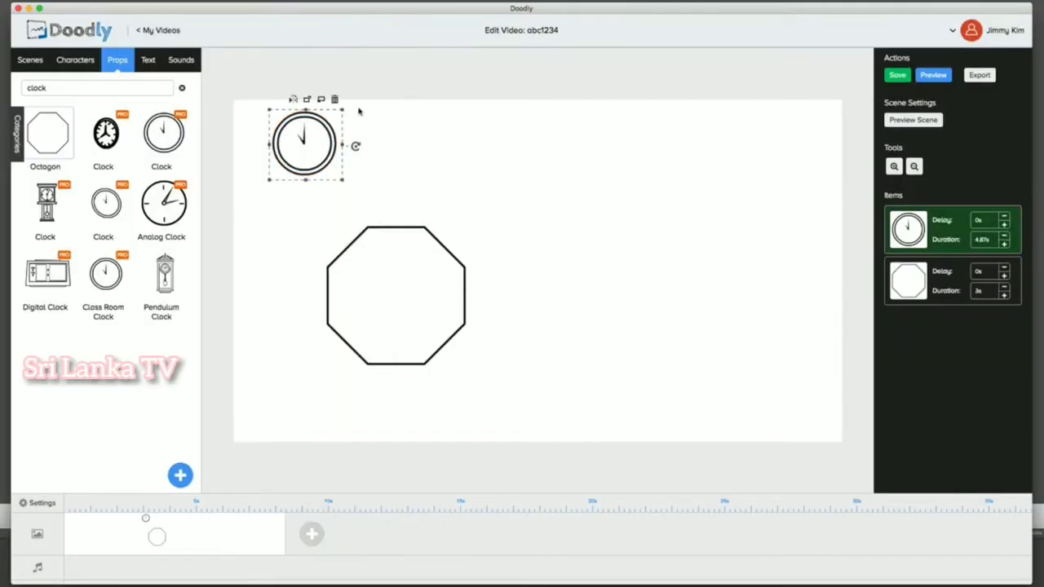
click(335, 101)
click(489, 326)
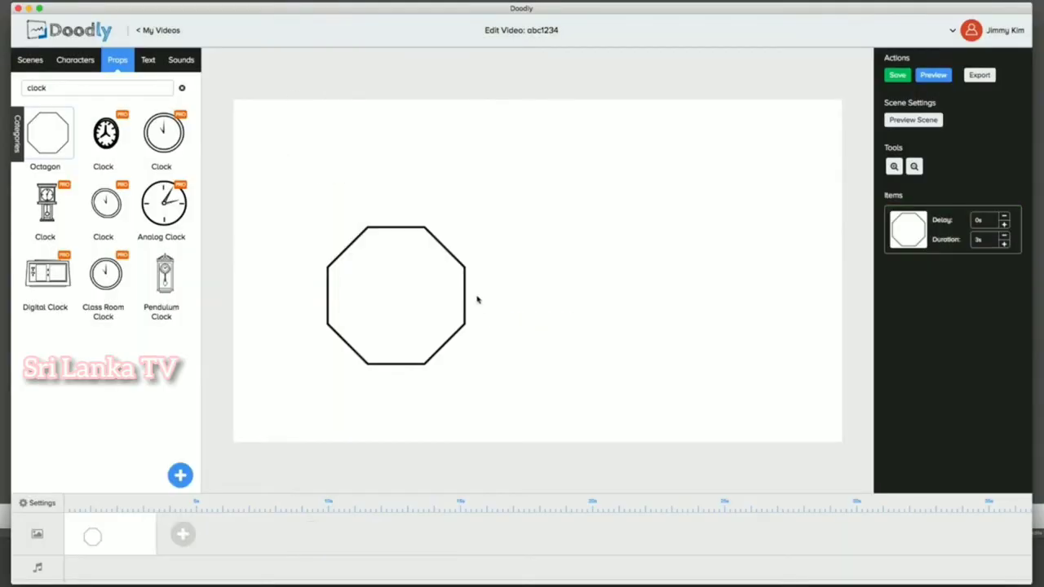
Move the octagon to the middle of the scene, enlarge it, and deselect it
drag(465, 281, 609, 216)
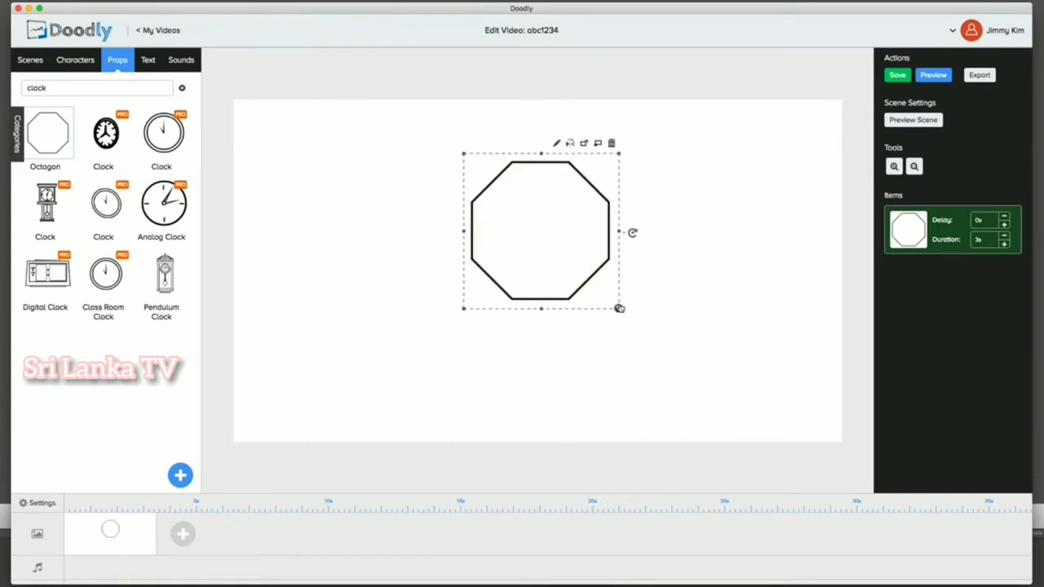
click(619, 311)
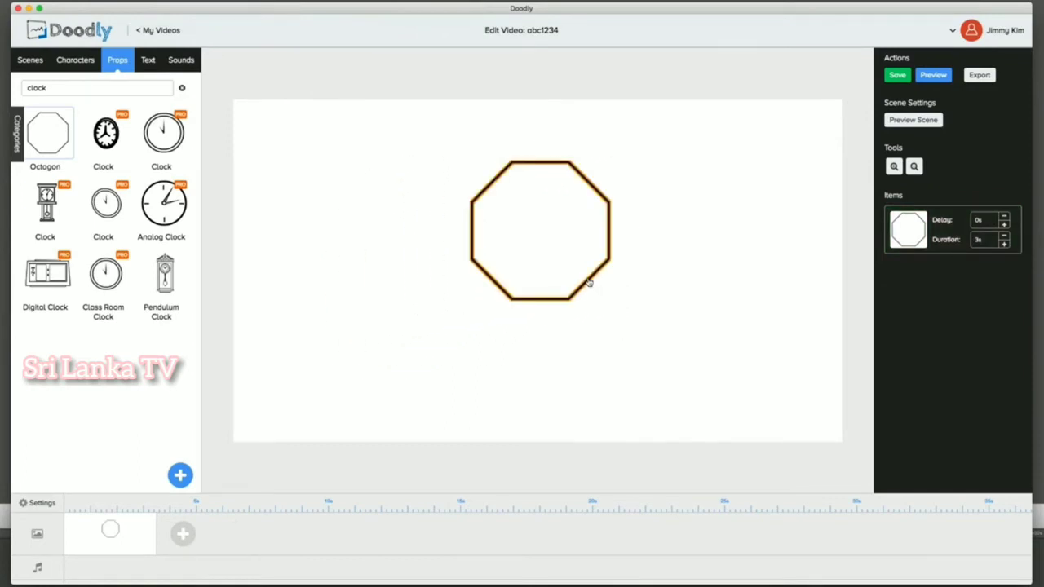
click(593, 288)
drag(619, 311, 677, 368)
drag(637, 311, 628, 351)
drag(667, 408, 628, 368)
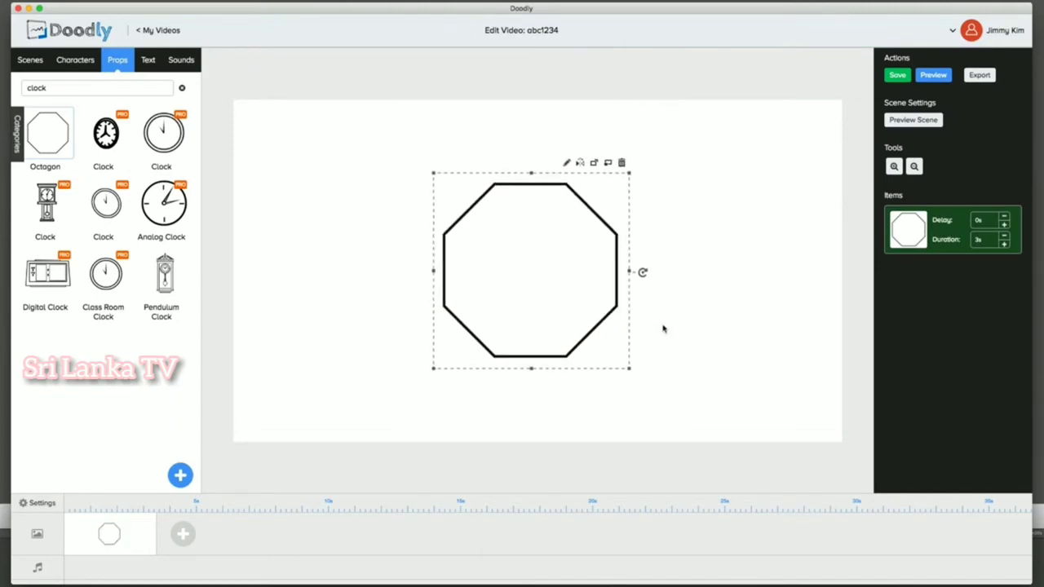
click(813, 164)
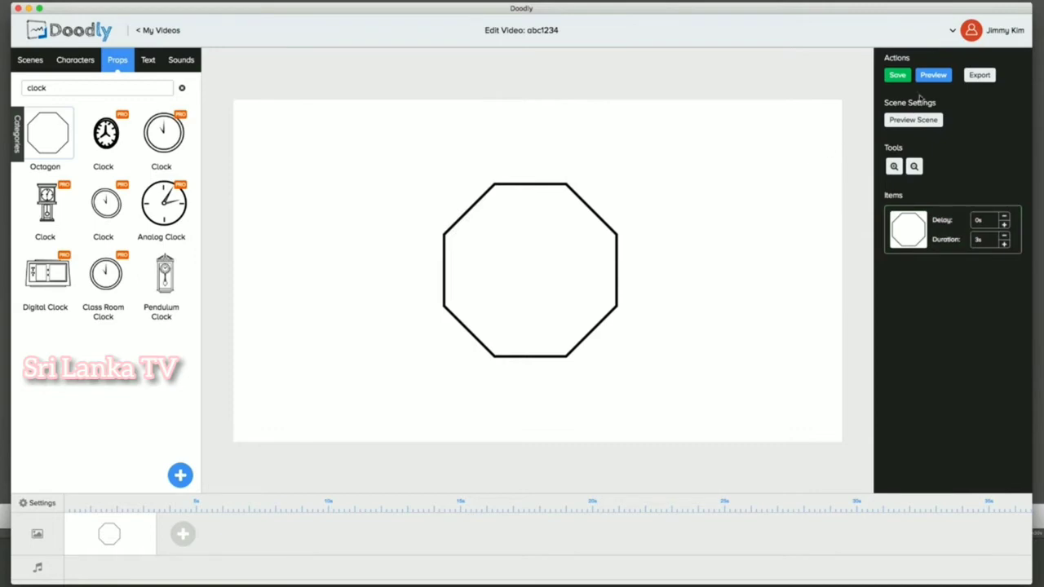
Preview the whole video with the octagon and close the preview
click(933, 78)
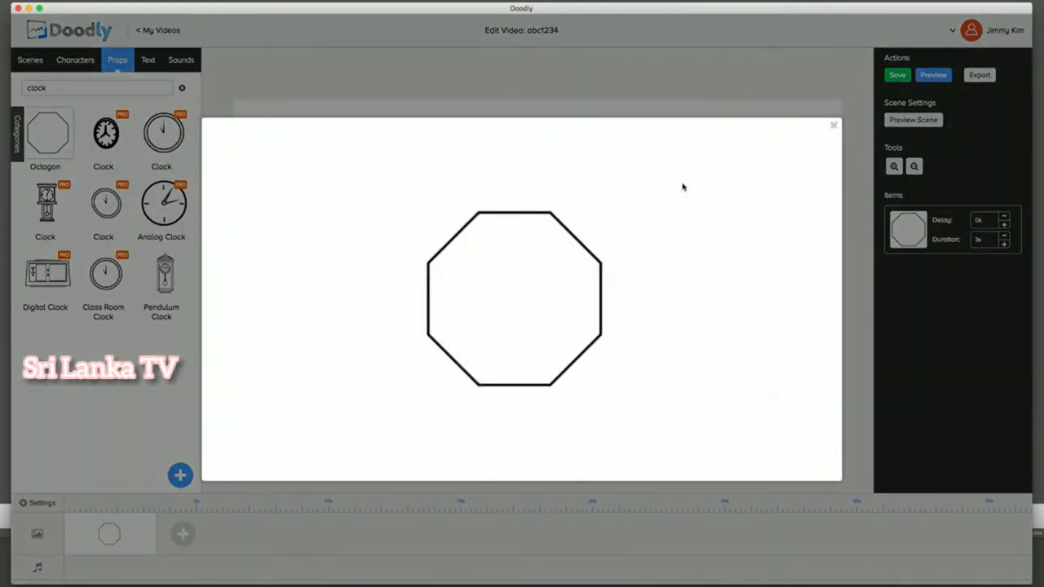
click(651, 109)
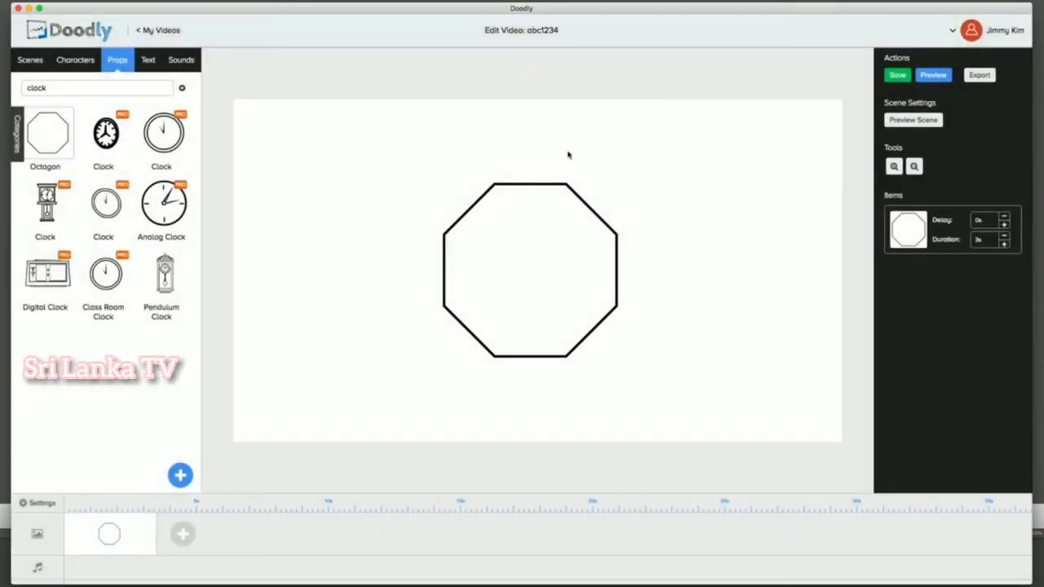
Open the octagon asset for editing, set its animation duration to 2s and increase the reveal path size
click(539, 188)
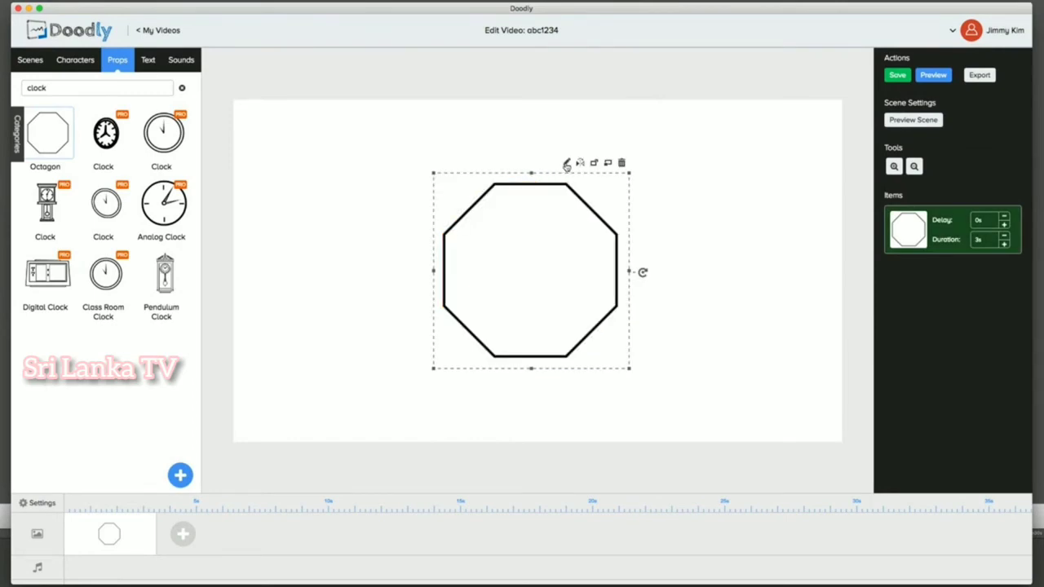
click(567, 165)
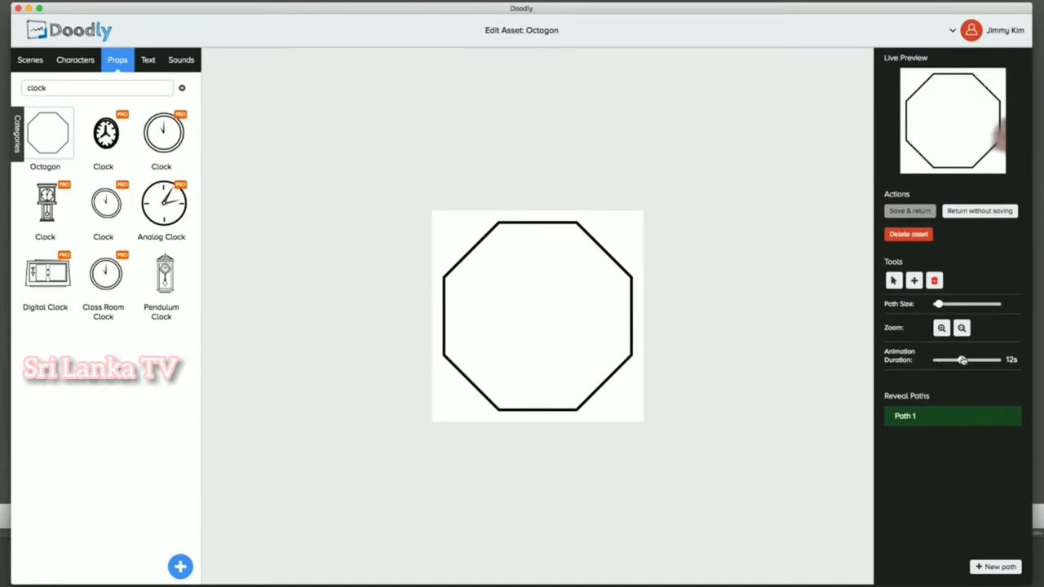
drag(961, 360, 939, 360)
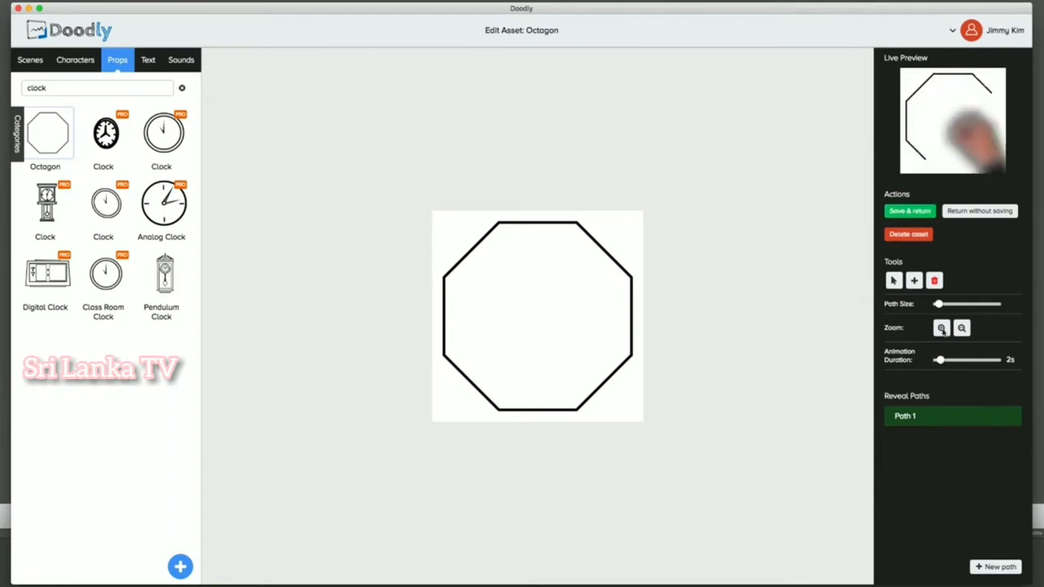
click(942, 328)
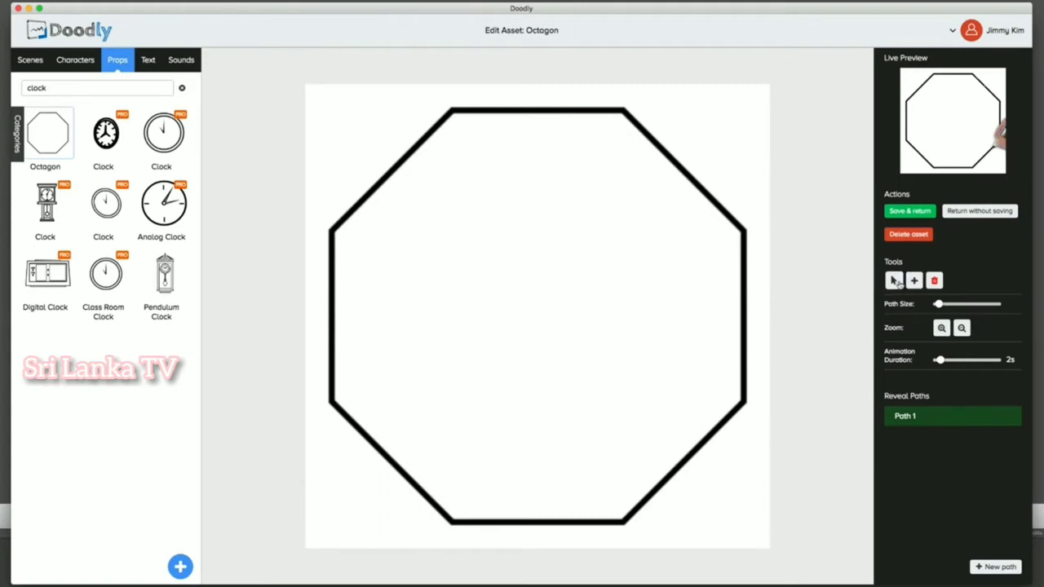
drag(938, 303, 961, 305)
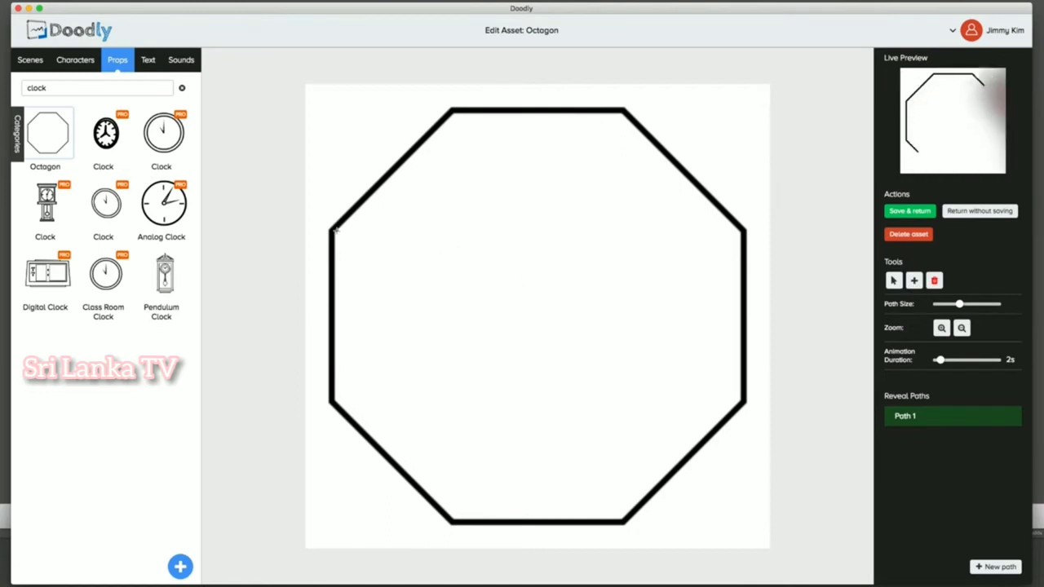
Try to trace the octagon's upper-left and top edges with Path 1, and undo the points along the top edge
click(451, 111)
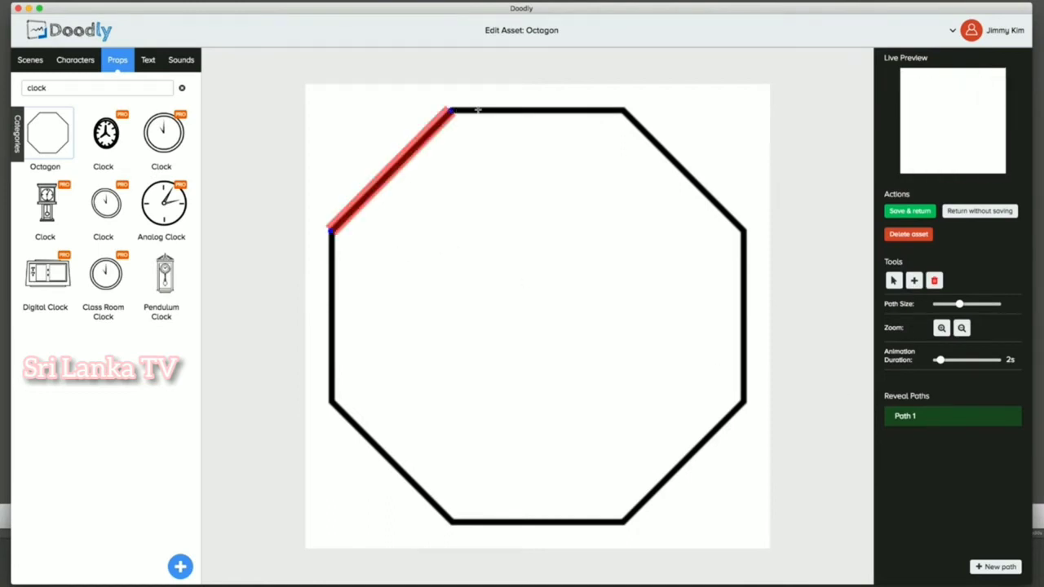
click(490, 107)
click(533, 108)
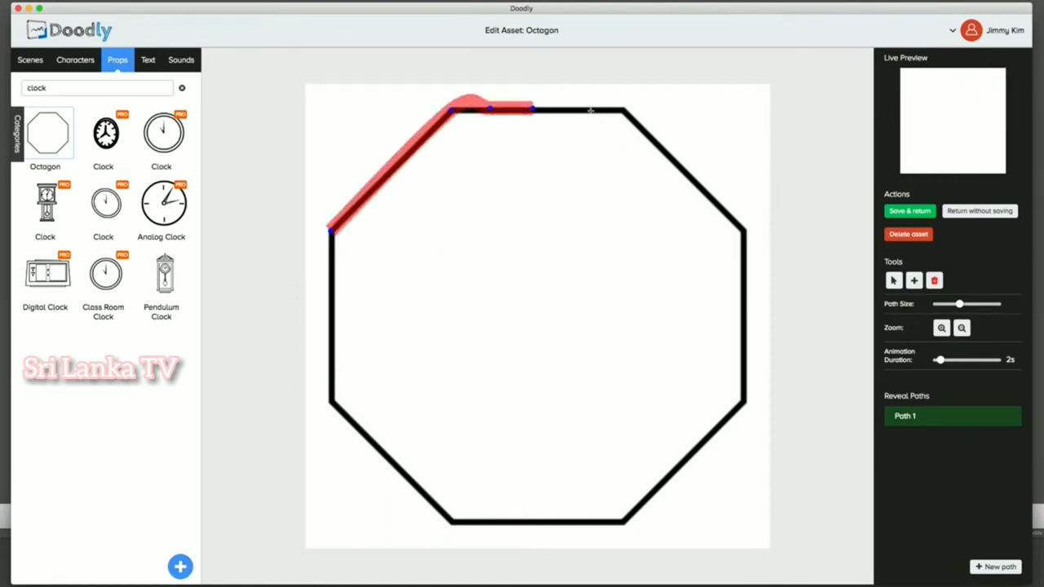
click(621, 111)
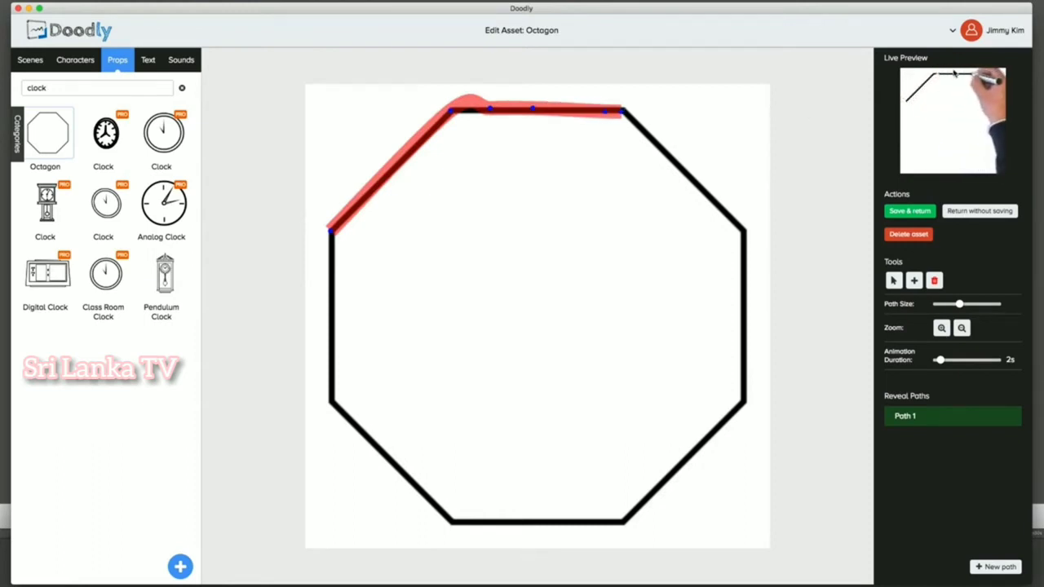
key(super+z)
key(super+z)
key(super+z)
key(super+z)
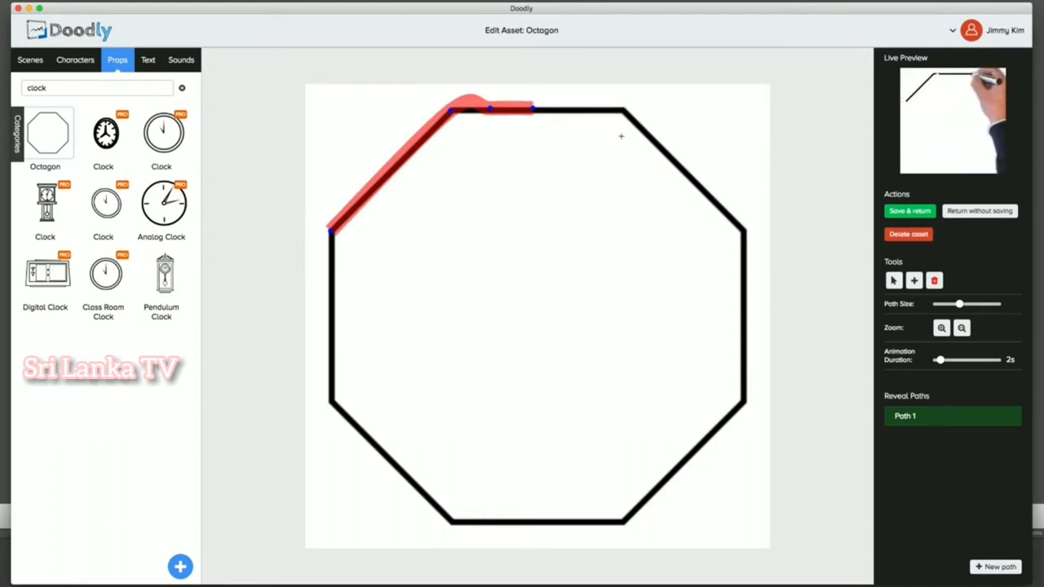
Trace Path 1 along the top and upper-right edges with closely spaced points, and check the drawing in the enlarged preview
click(470, 113)
click(489, 111)
click(526, 110)
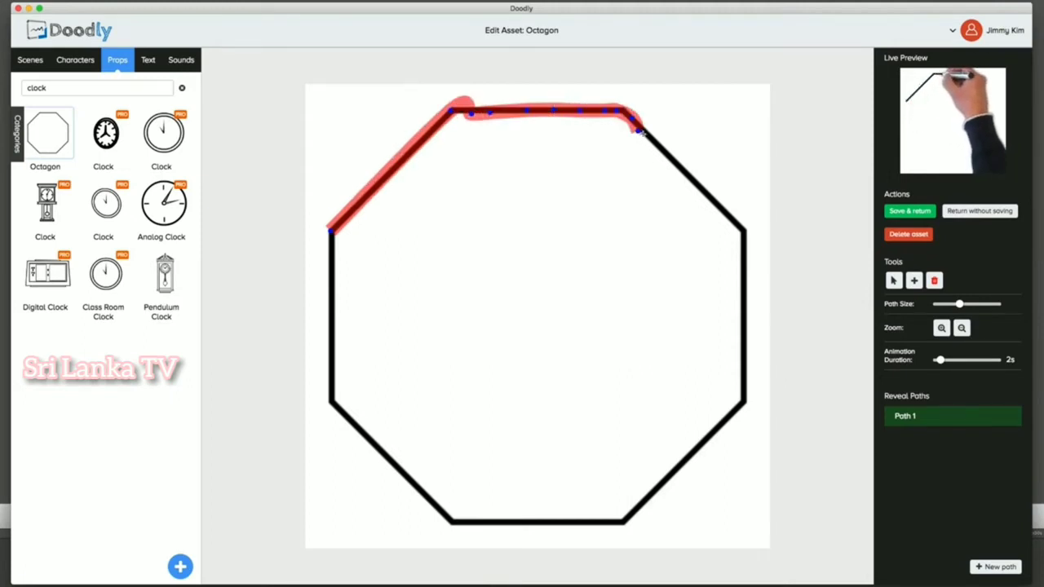
click(650, 140)
click(662, 151)
click(681, 166)
click(694, 176)
click(707, 195)
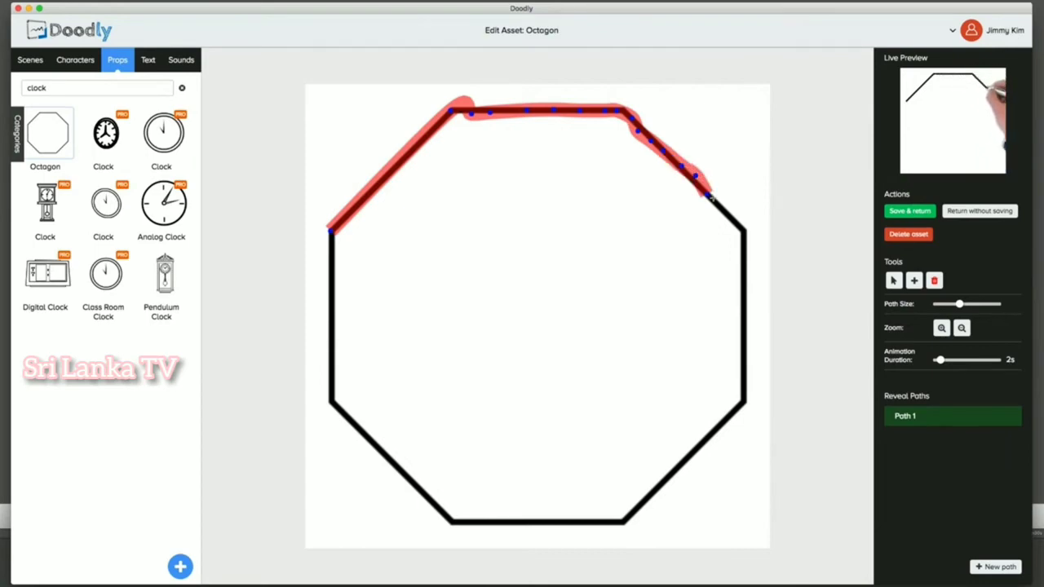
click(720, 204)
click(963, 140)
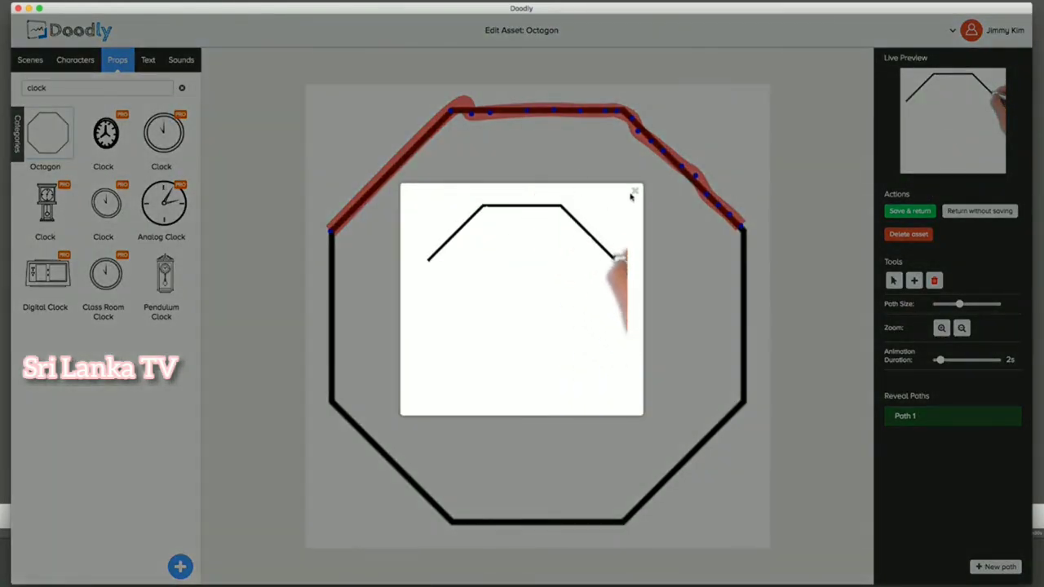
click(639, 192)
Undo all the traced points of Path 1
key(ctrl+z)
key(ctrl+z)
key(ctrl+z)
key(ctrl+z)
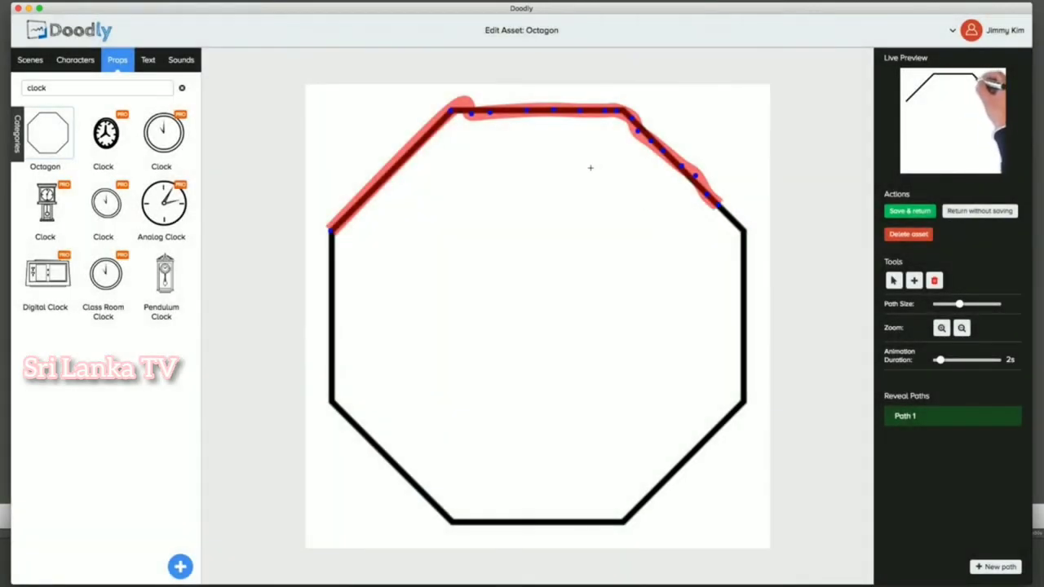
key(ctrl+z)
key(ctrl+z)
key(ctrl+z)
key(ctrl+z)
key(ctrl+z)
key(ctrl+z)
key(ctrl+z)
key(ctrl+z)
key(ctrl+z)
key(ctrl+z)
key(ctrl+z)
key(ctrl+z)
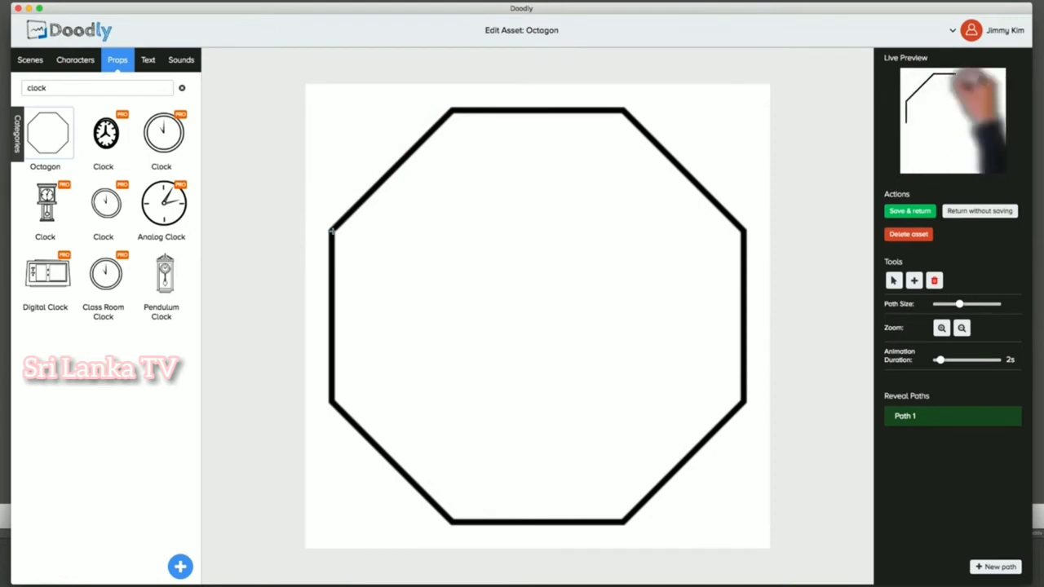
Trace the octagon's four diagonal edges as separate reveal paths, Path 1 to Path 4, going clockwise from the upper-left edge
click(451, 111)
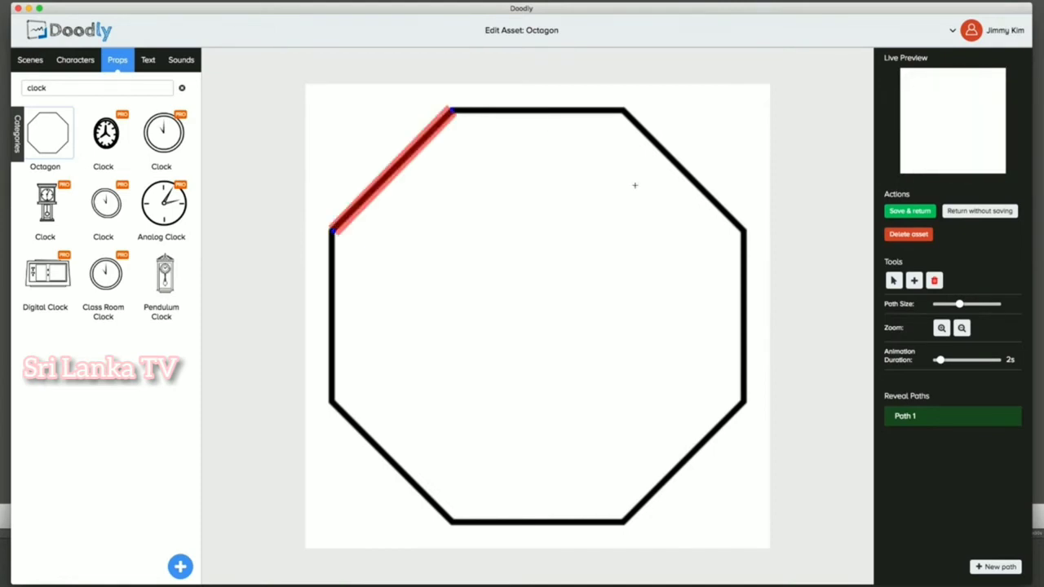
click(998, 565)
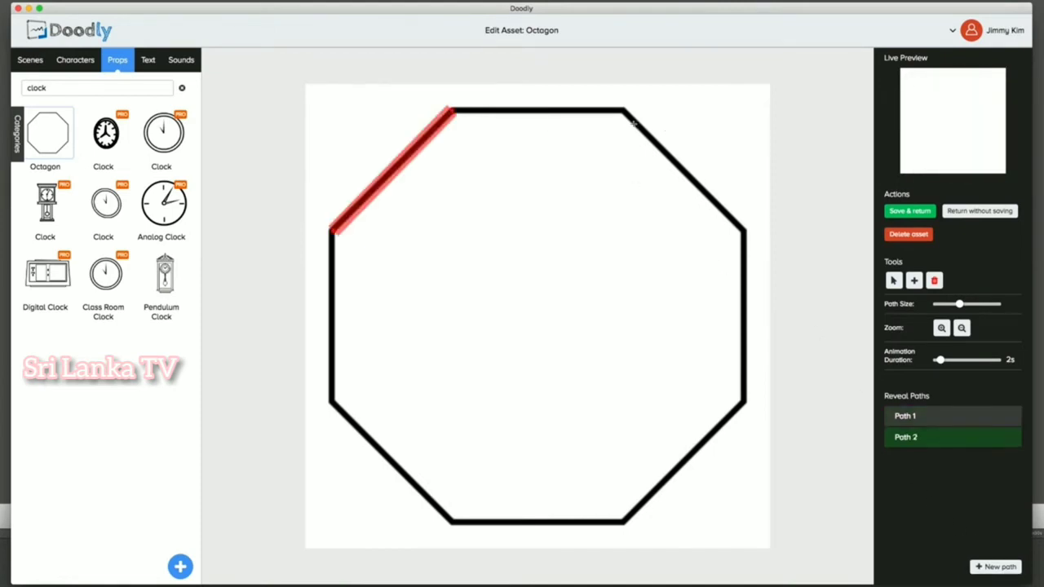
click(744, 230)
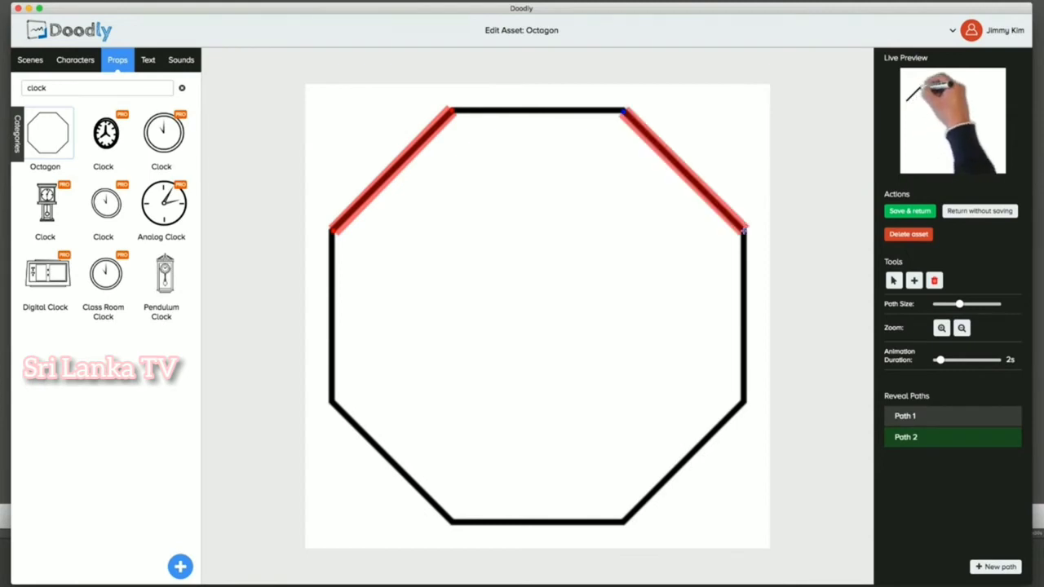
click(997, 567)
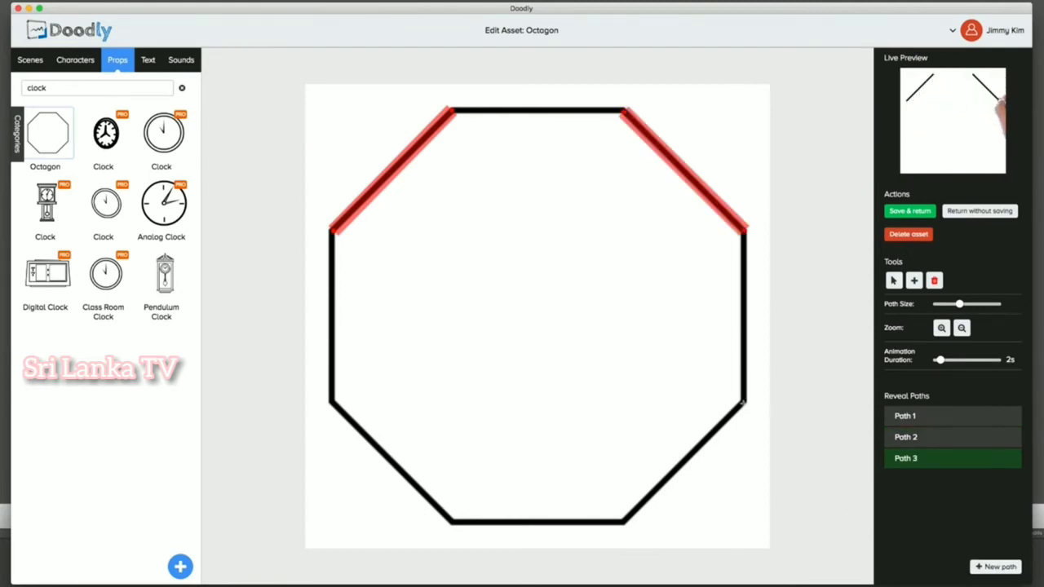
click(625, 520)
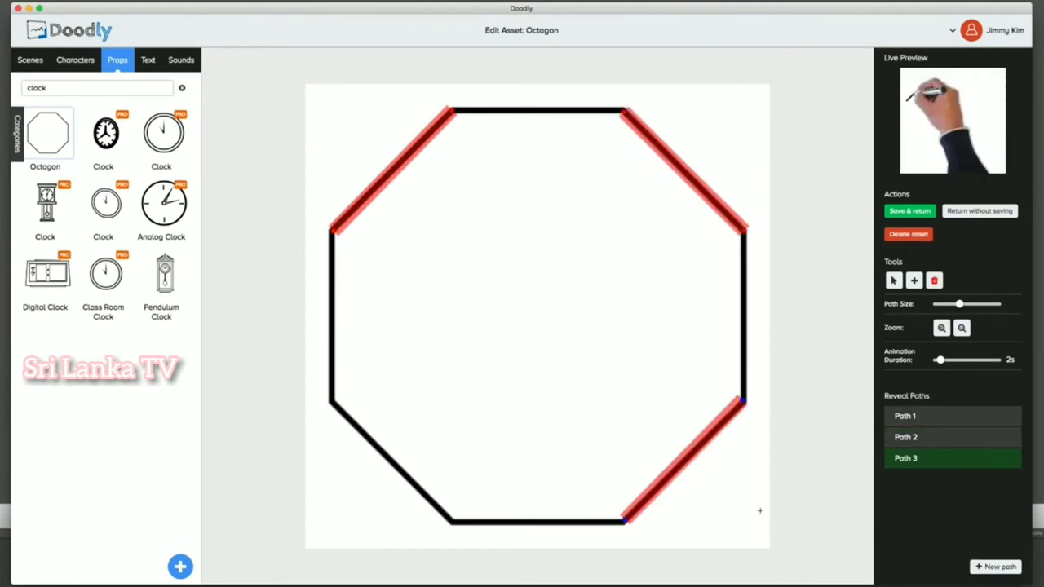
click(996, 566)
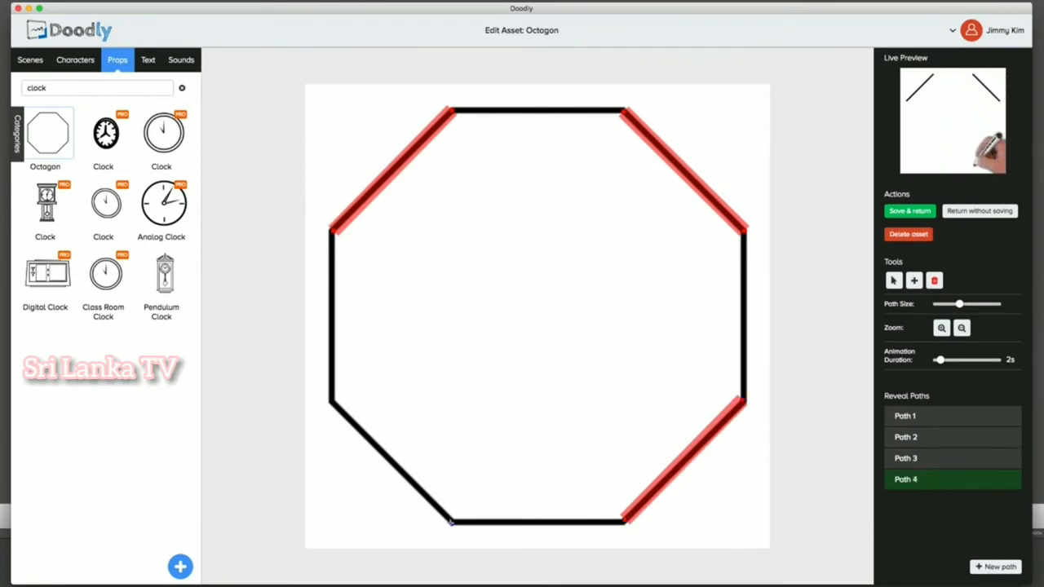
click(329, 402)
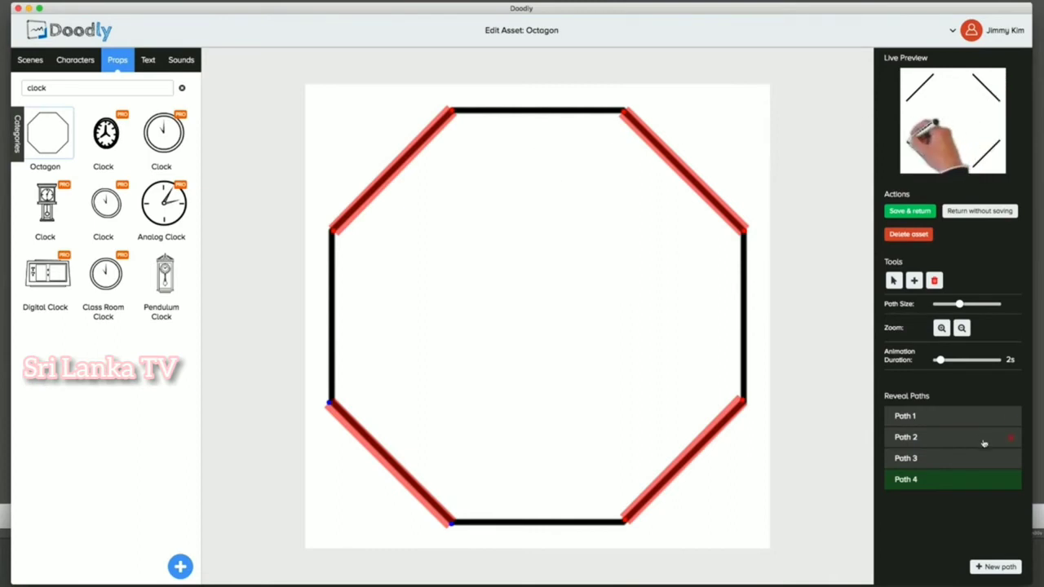
Add a fifth reveal path and trace the octagon's top edge from left to right
click(995, 566)
click(450, 114)
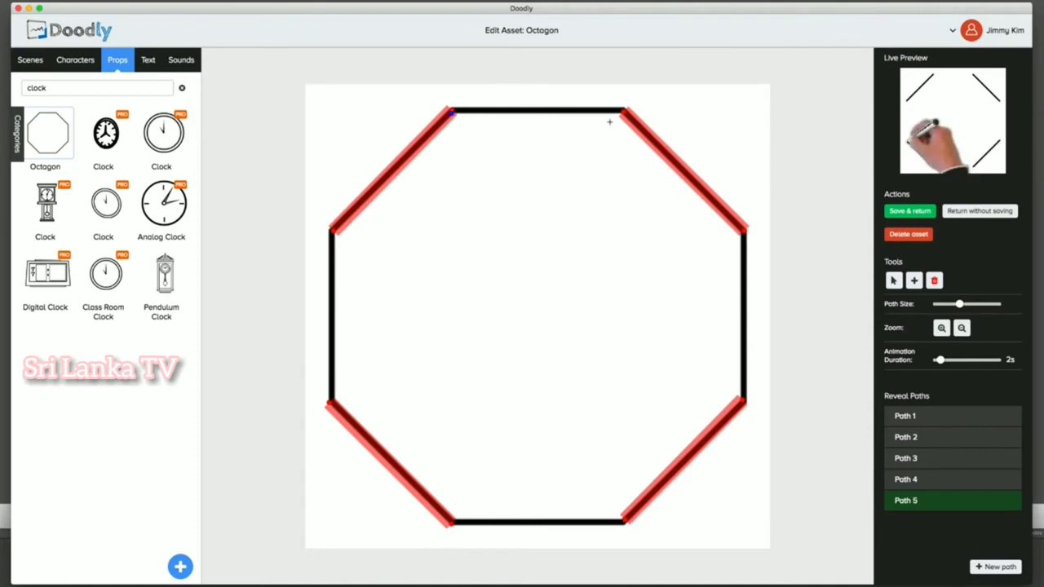
click(625, 116)
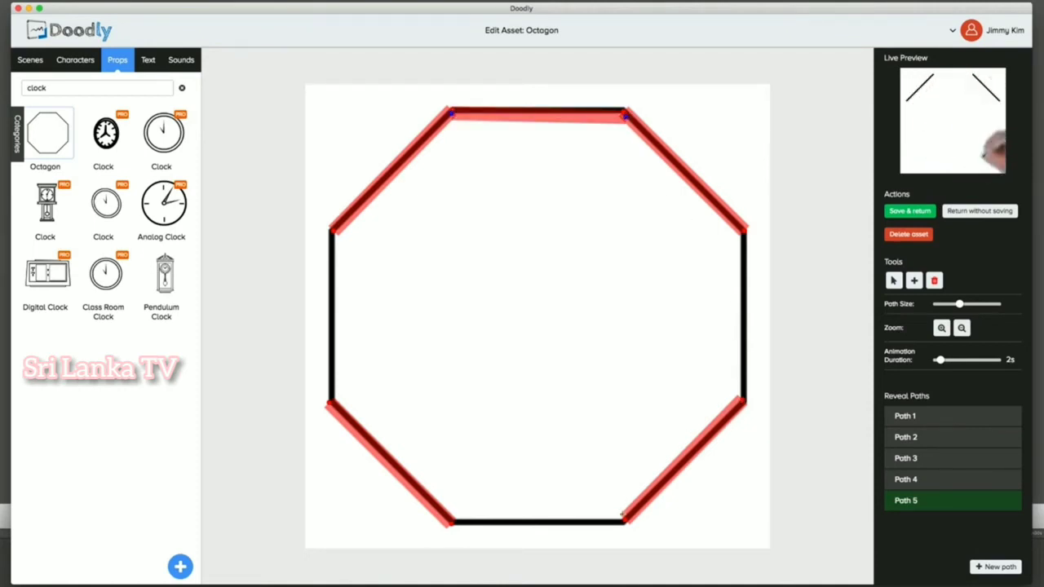
Extend Path 5 from the top edge down to the octagon's bottom edge and cover that edge
click(620, 516)
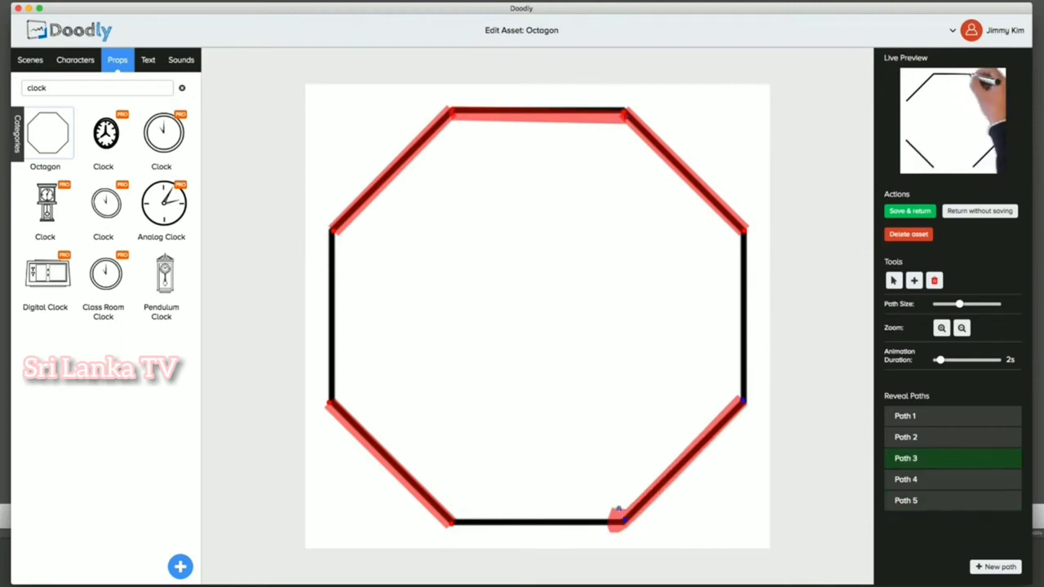
click(999, 499)
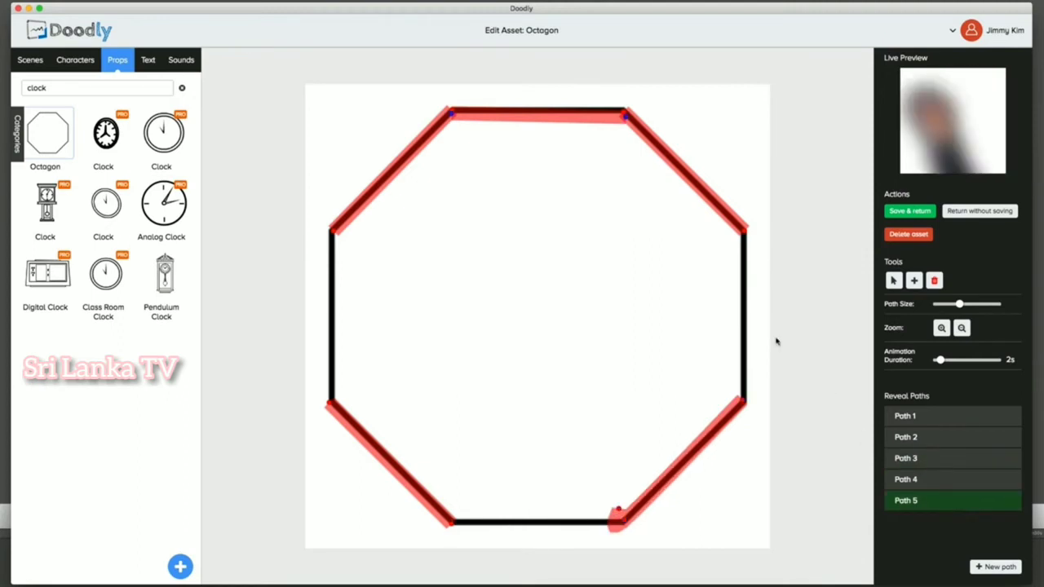
click(612, 501)
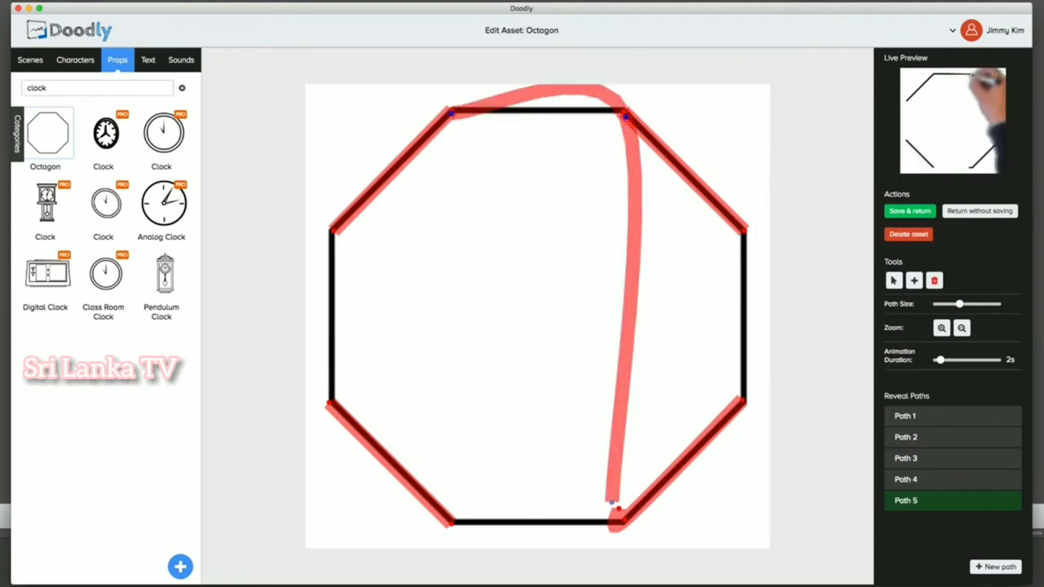
click(442, 522)
click(559, 512)
click(579, 514)
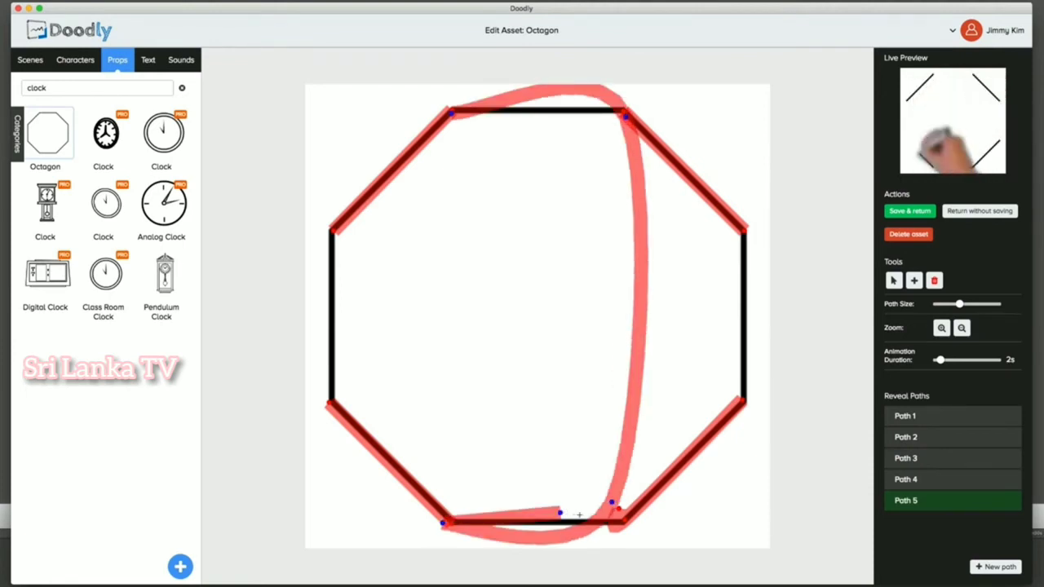
Continue Path 5 through the octagon's interior to the upper-left corner and down along the left vertical edge
click(571, 363)
click(552, 225)
click(482, 193)
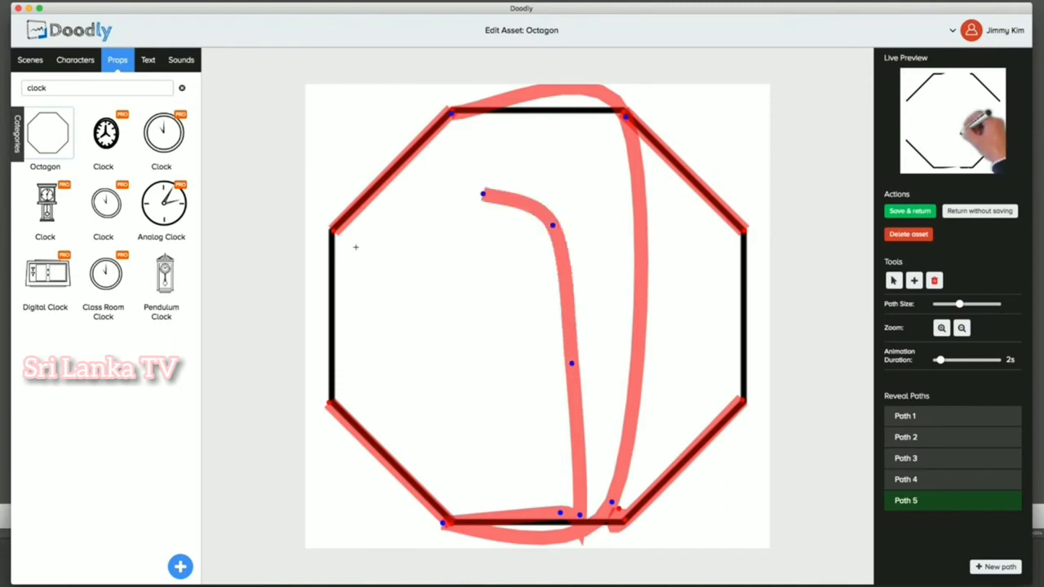
click(355, 248)
click(340, 240)
click(329, 270)
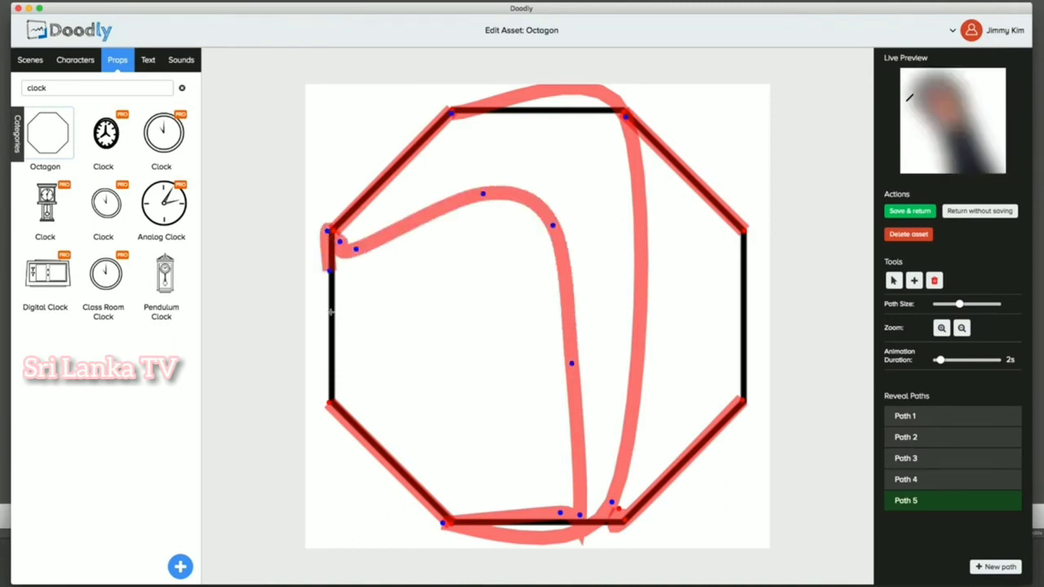
click(330, 312)
click(330, 349)
click(331, 380)
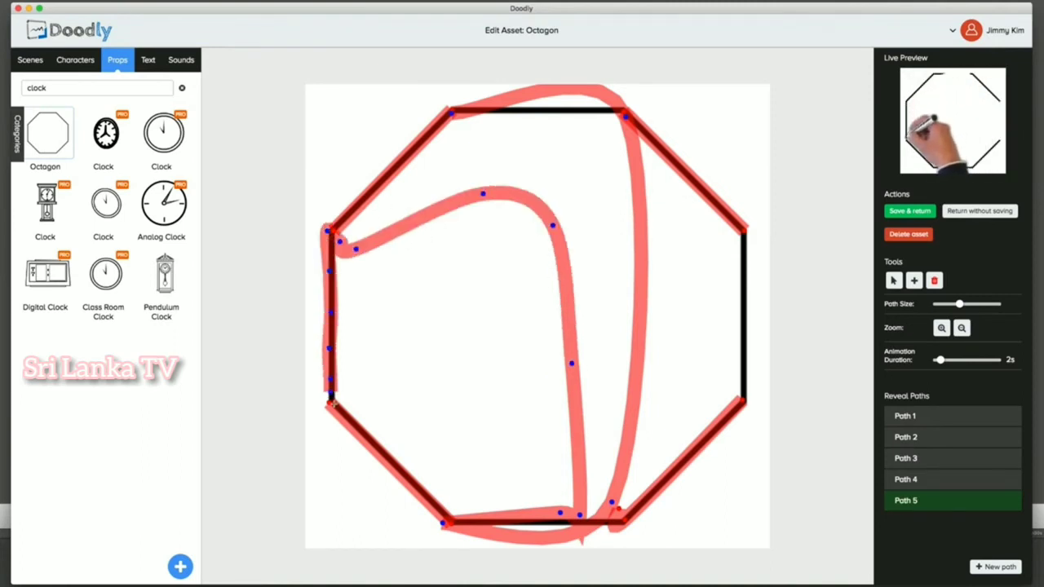
Carry Path 5 across the octagon to the right vertical edge and trace that edge downward with closely spaced points
click(742, 237)
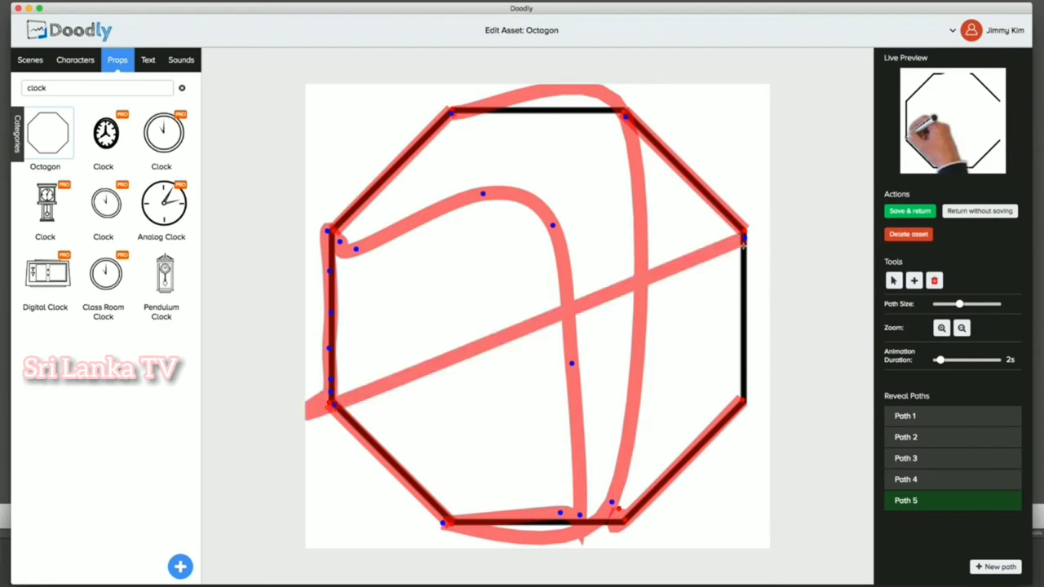
click(740, 257)
click(742, 292)
click(742, 318)
click(742, 339)
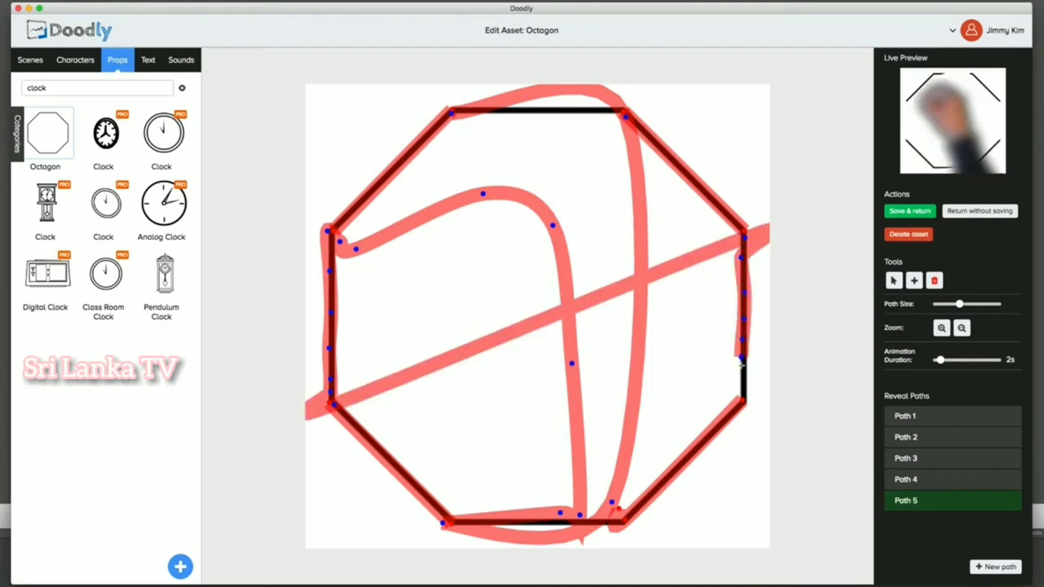
click(741, 356)
click(741, 377)
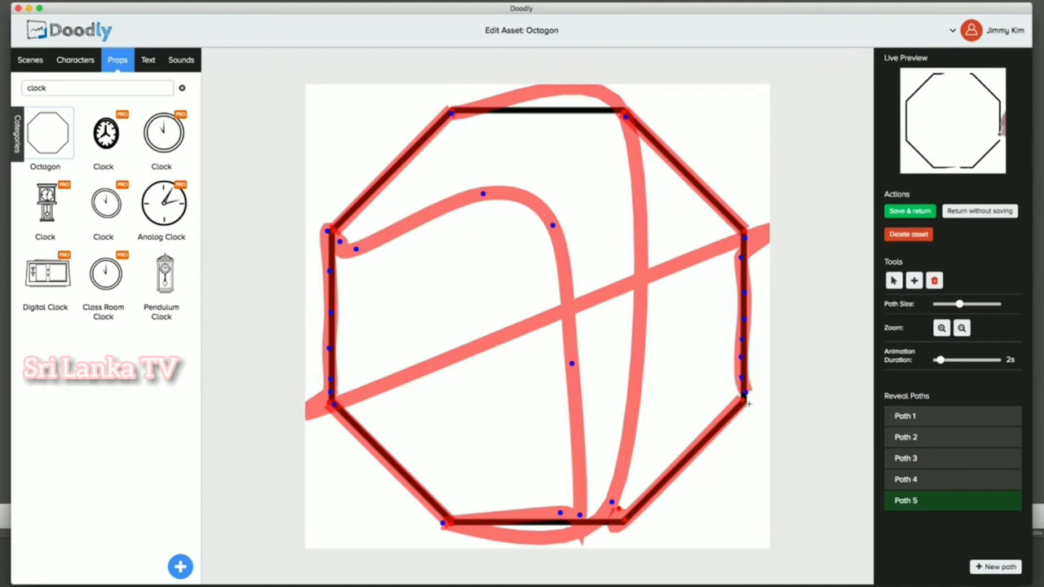
Extend Path 5 across to the octagon's top edge, cover that edge, and check the enlarged reveal preview
click(573, 117)
click(524, 112)
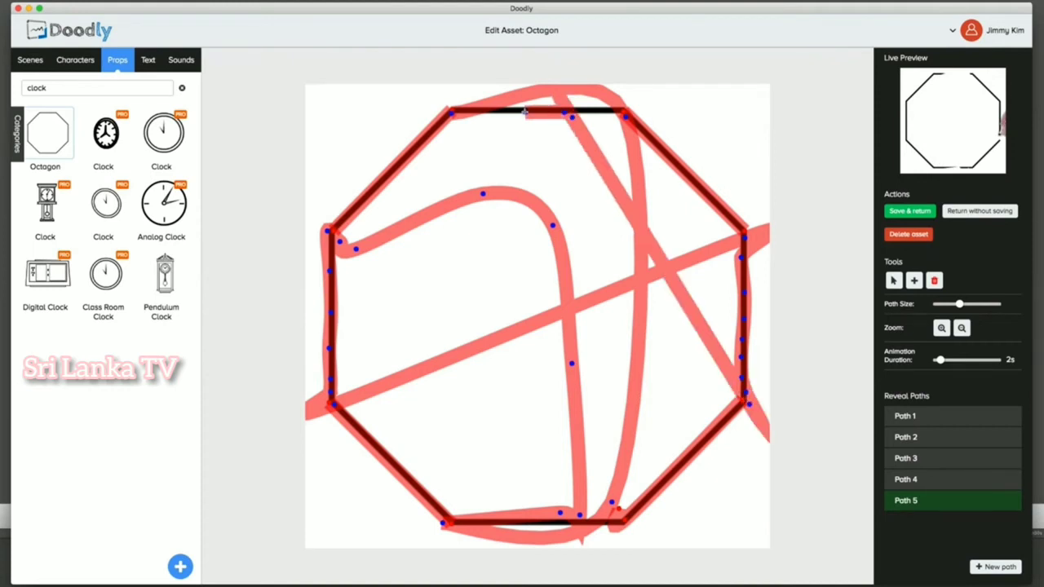
click(499, 109)
click(617, 108)
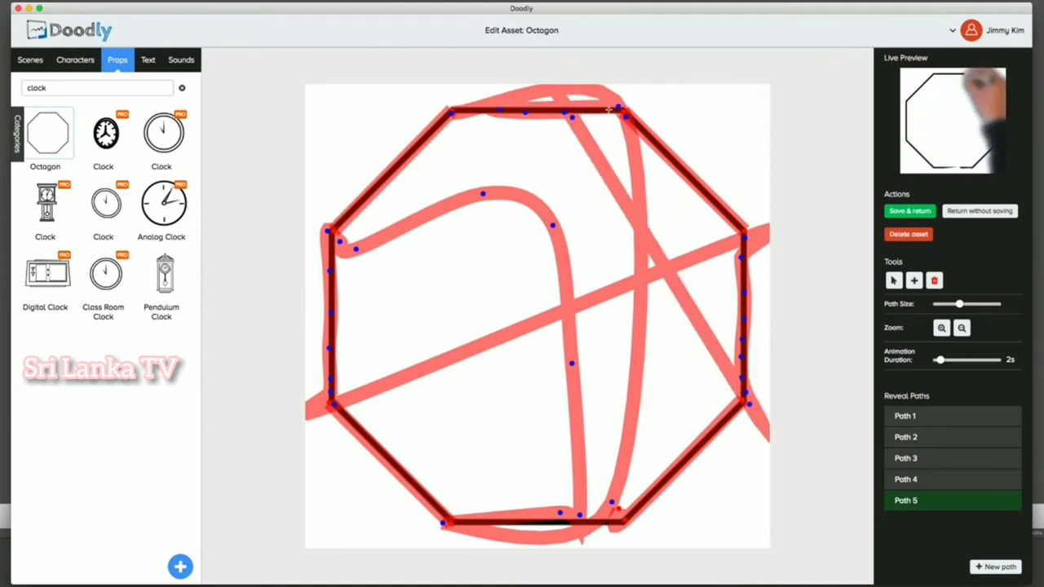
click(942, 97)
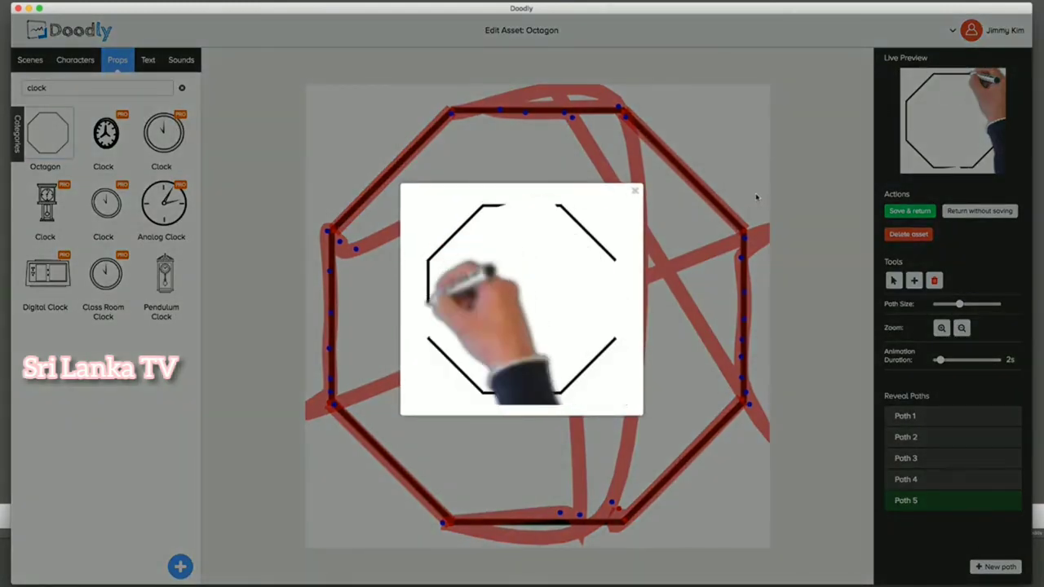
click(795, 213)
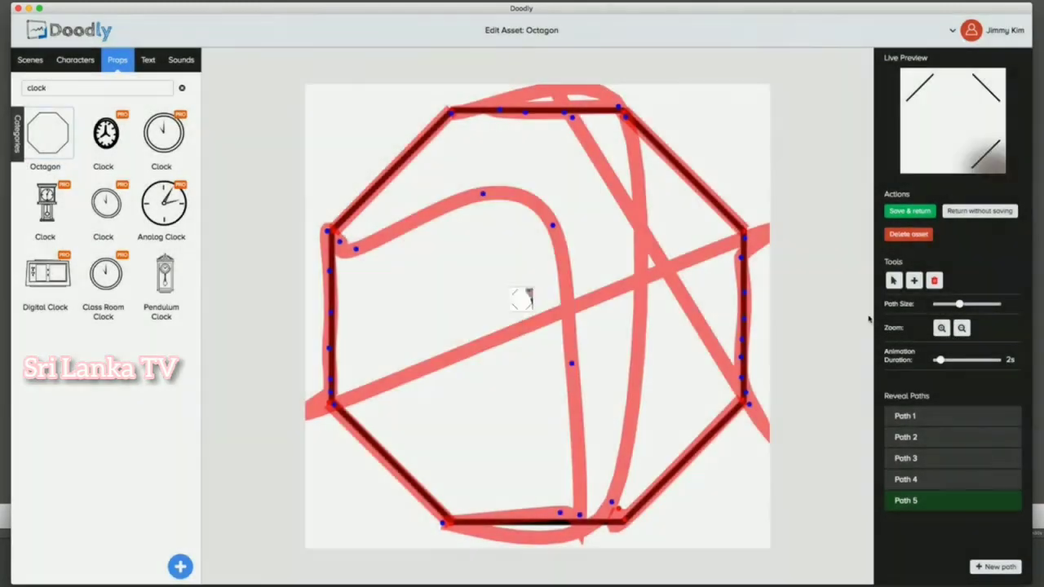
Set the octagon's animation duration to 19s, check the enlarged preview again, and save the asset
drag(939, 360, 975, 362)
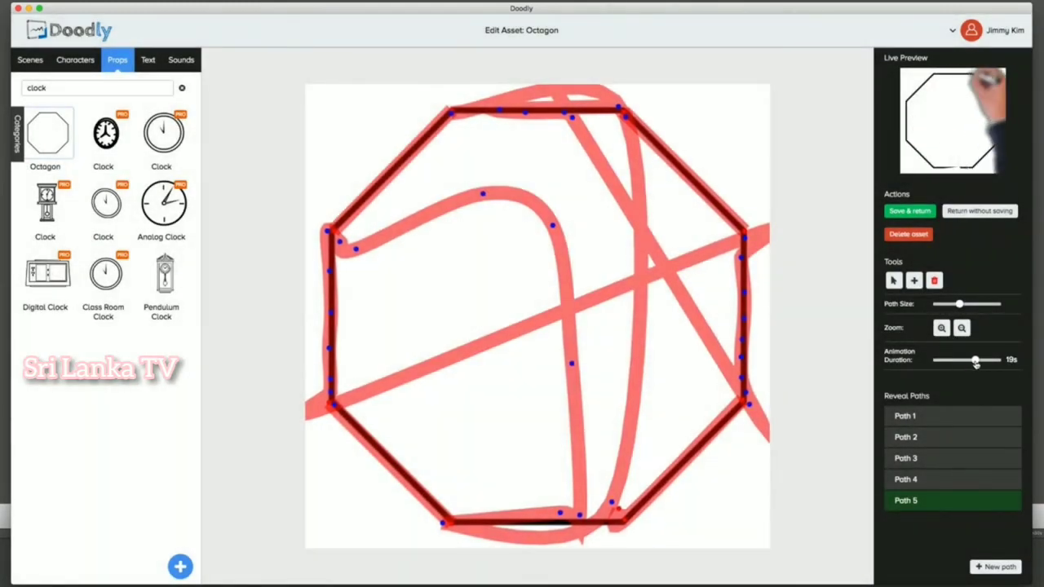
click(980, 173)
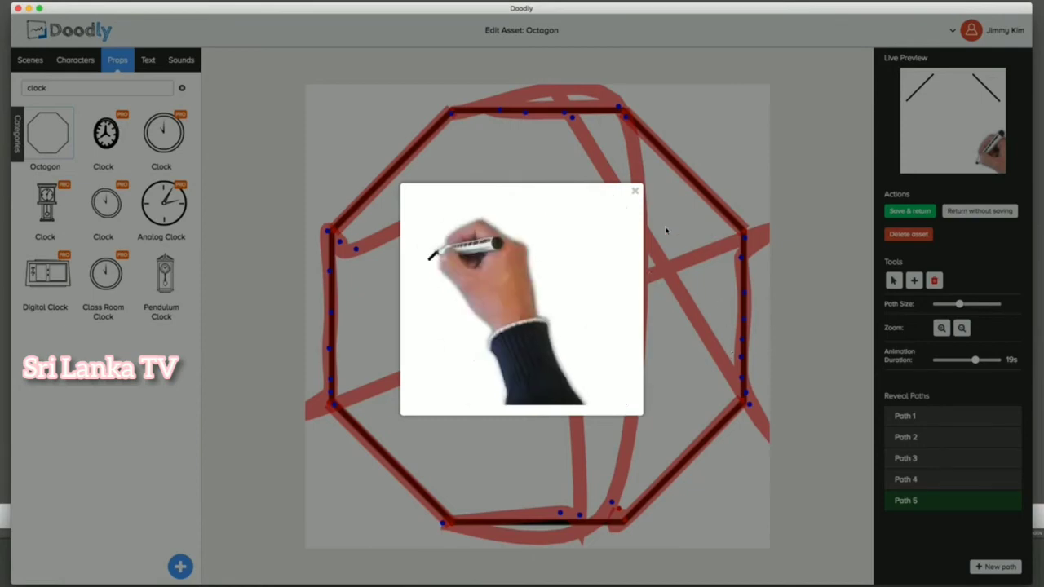
click(635, 190)
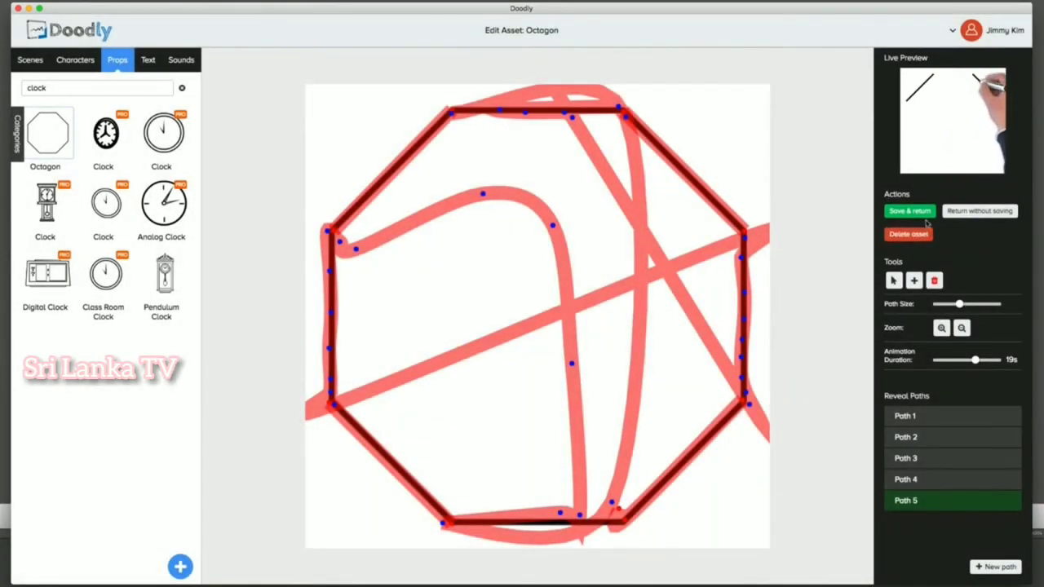
click(912, 211)
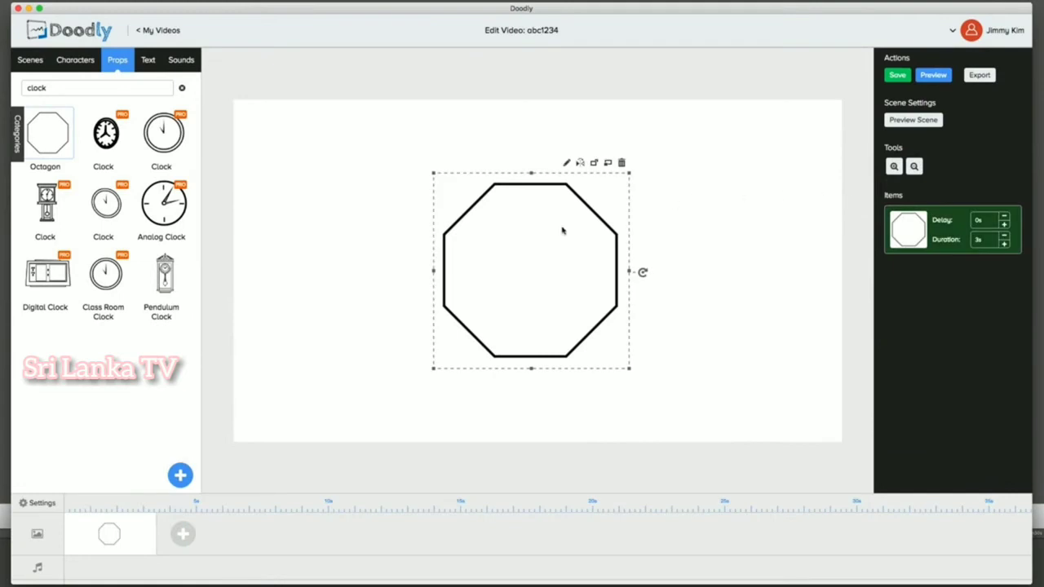
Delete the octagon from the canvas and clear the prop search
click(728, 200)
click(608, 193)
click(623, 163)
click(490, 326)
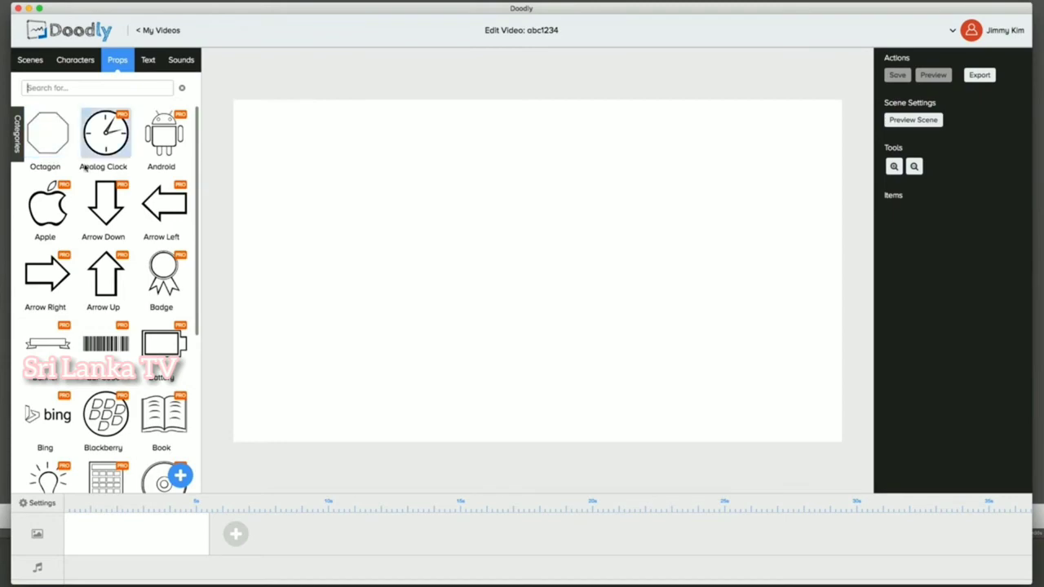
Add the ready-made bedroom scene to the empty canvas and open the sound library
scroll(98, 227, down, 4)
scroll(94, 231, up, 4)
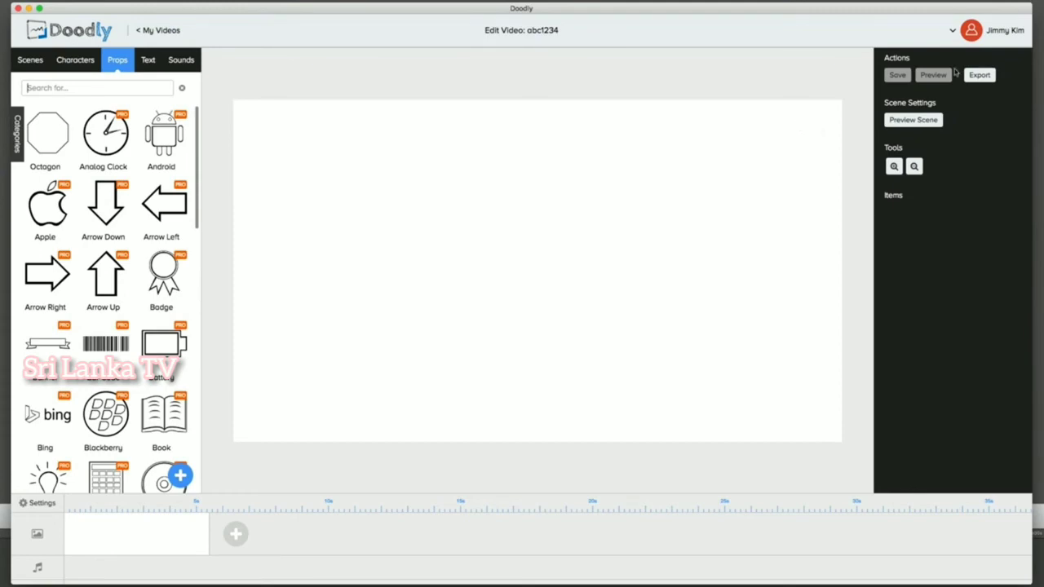
click(89, 63)
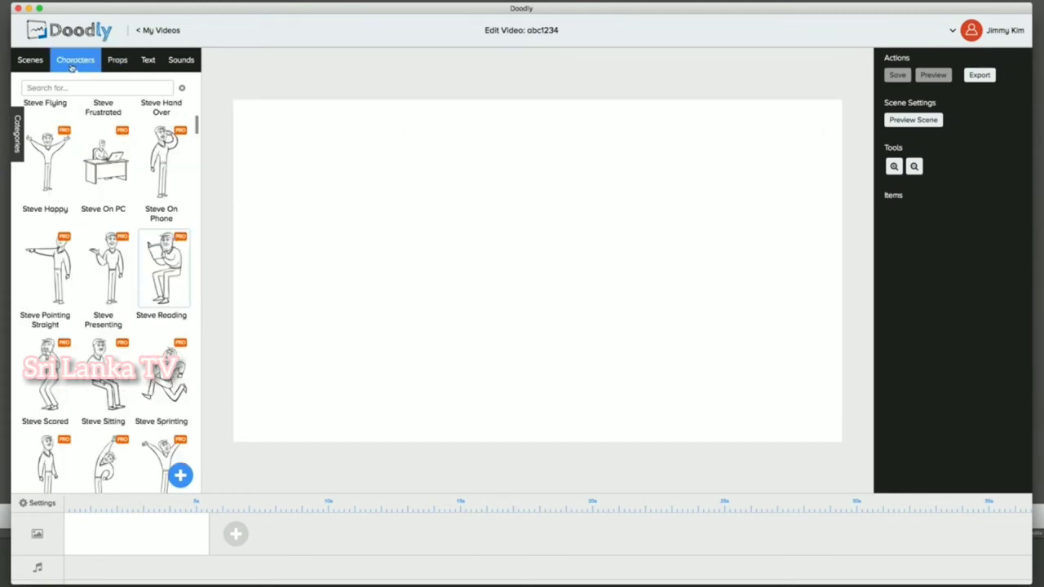
click(19, 64)
click(130, 140)
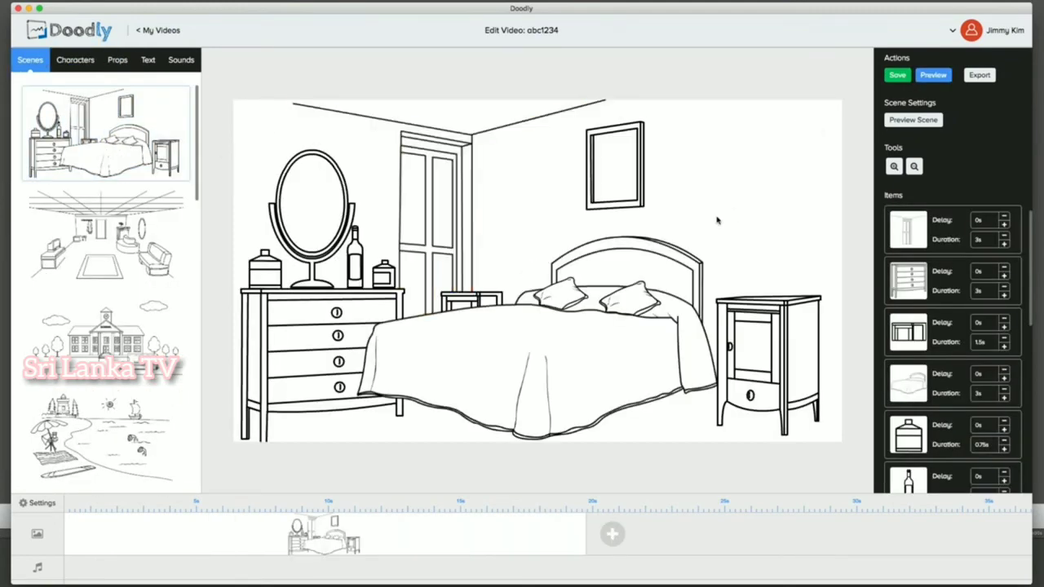
click(181, 60)
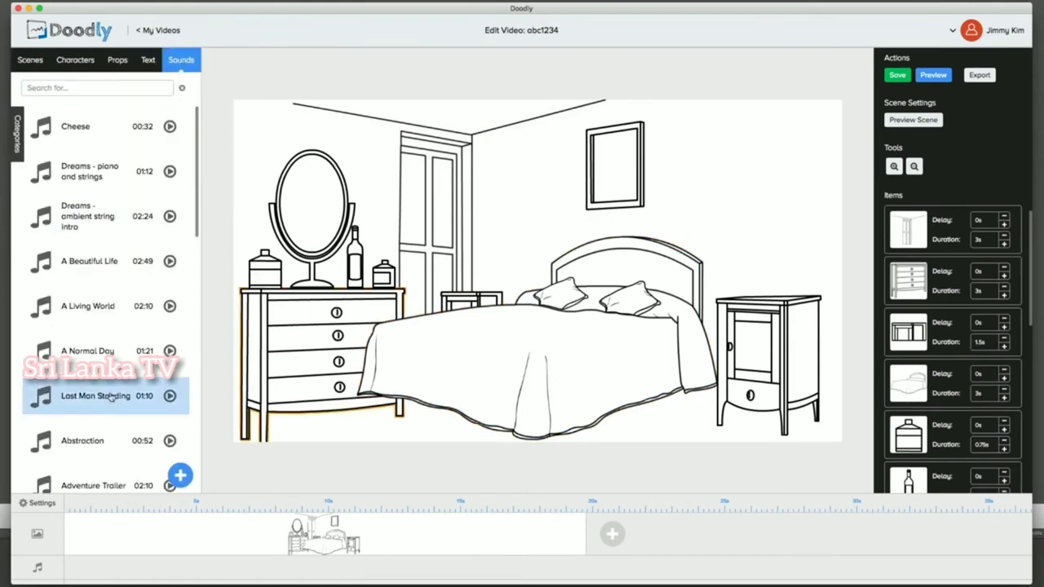
Open the video export settings and review the resolution choices, keeping 480p (854x480)
click(979, 76)
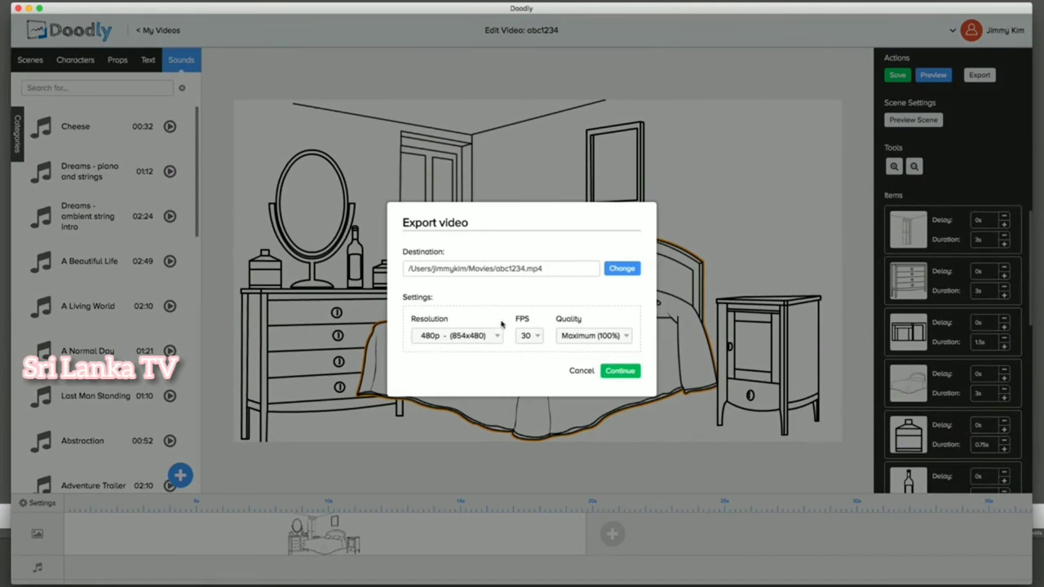
click(470, 343)
click(509, 335)
click(494, 334)
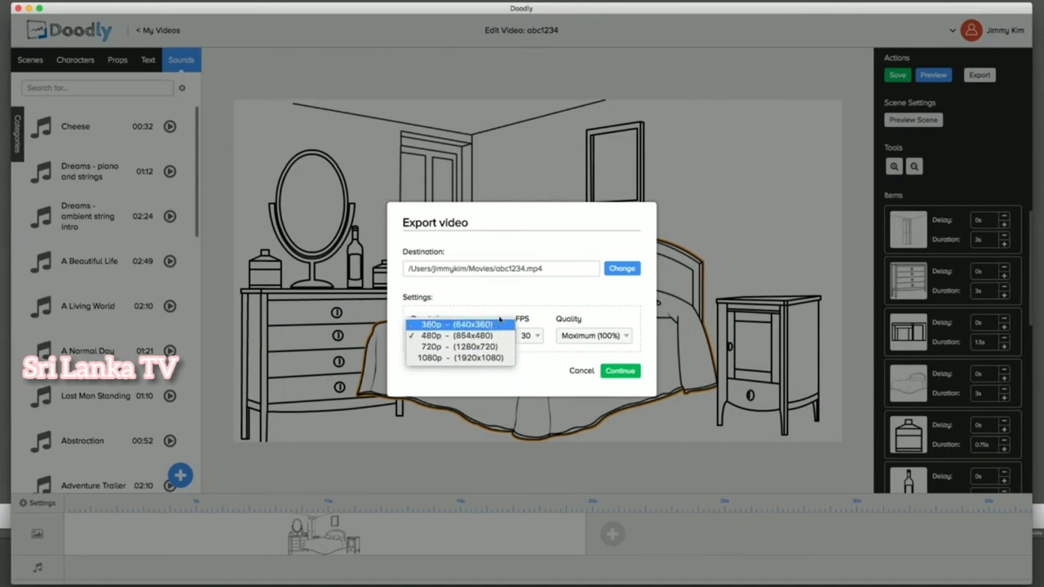
click(457, 336)
Review the FPS and quality choices for the export, keeping 30 and Maximum (100%), and cancel the export
click(528, 335)
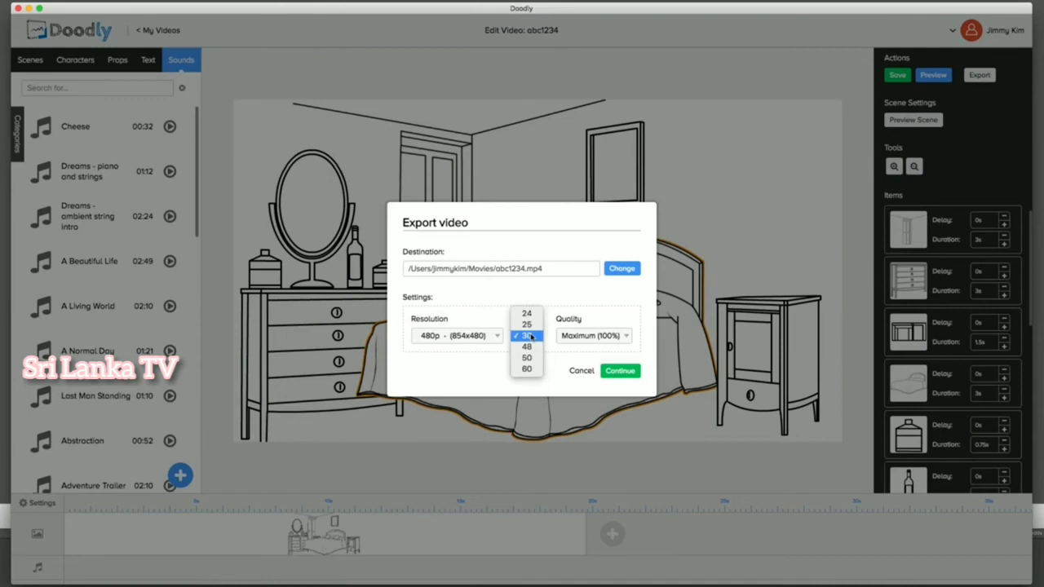
click(591, 296)
click(530, 336)
click(524, 287)
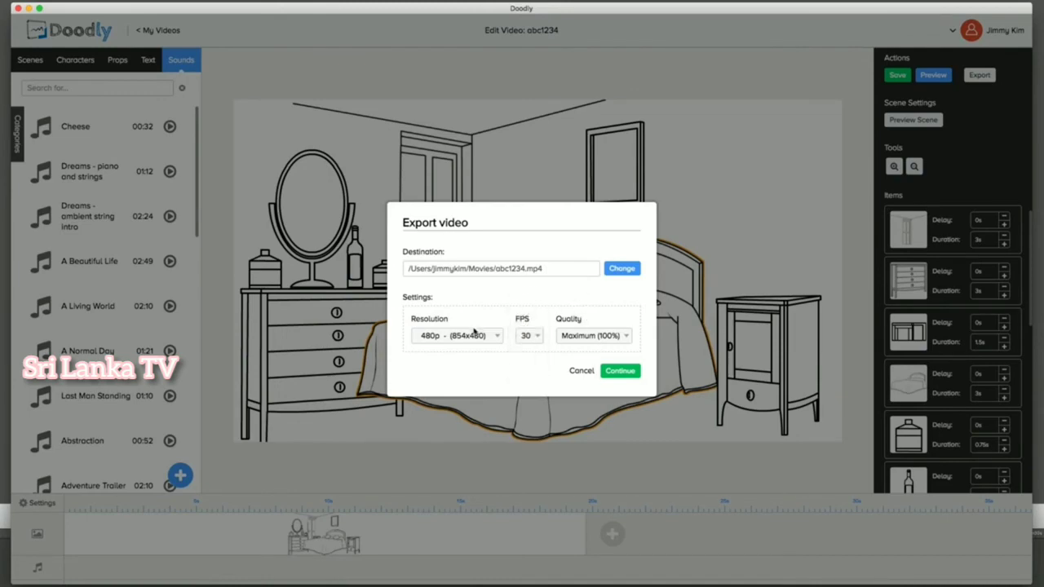
click(456, 335)
click(457, 335)
click(582, 335)
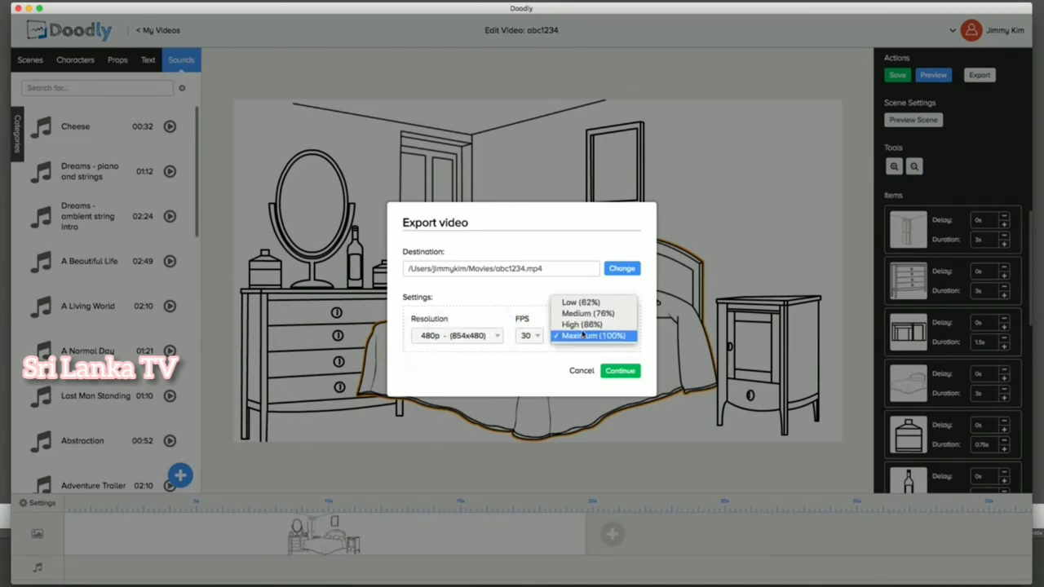
click(483, 295)
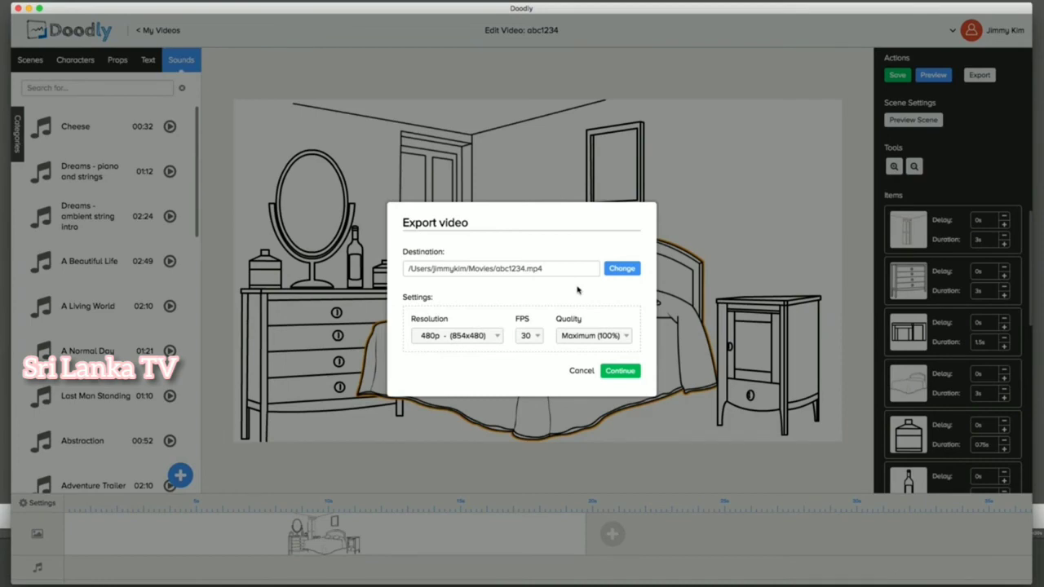
click(580, 370)
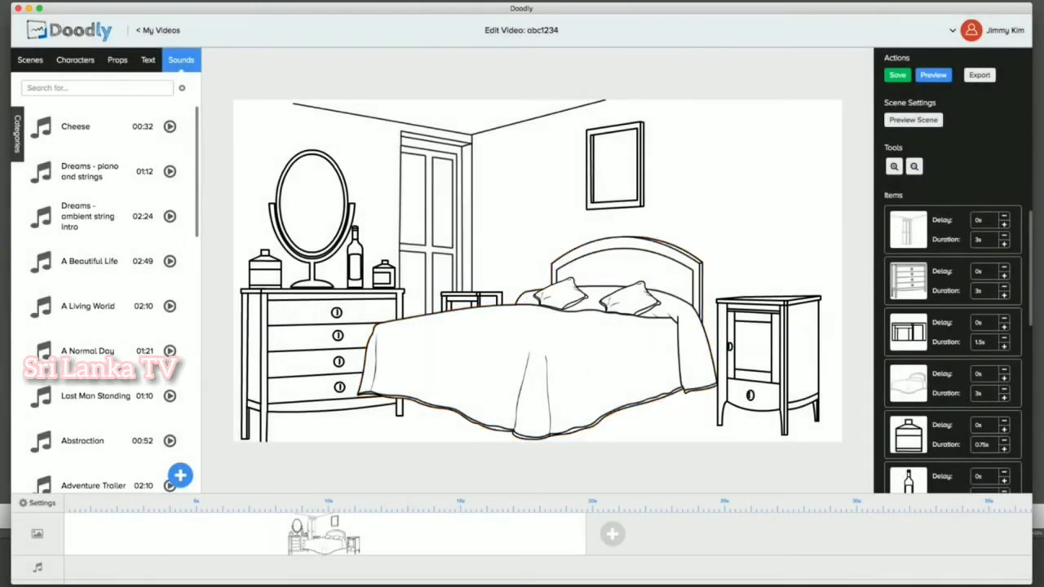
Change the video style to Blackboard and save the video settings
click(35, 510)
click(544, 245)
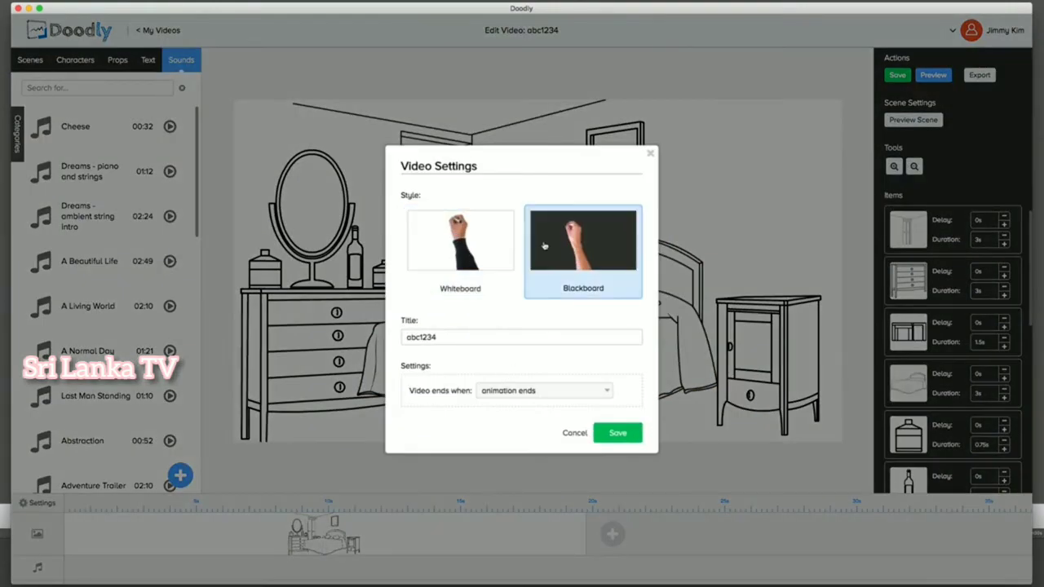
click(637, 445)
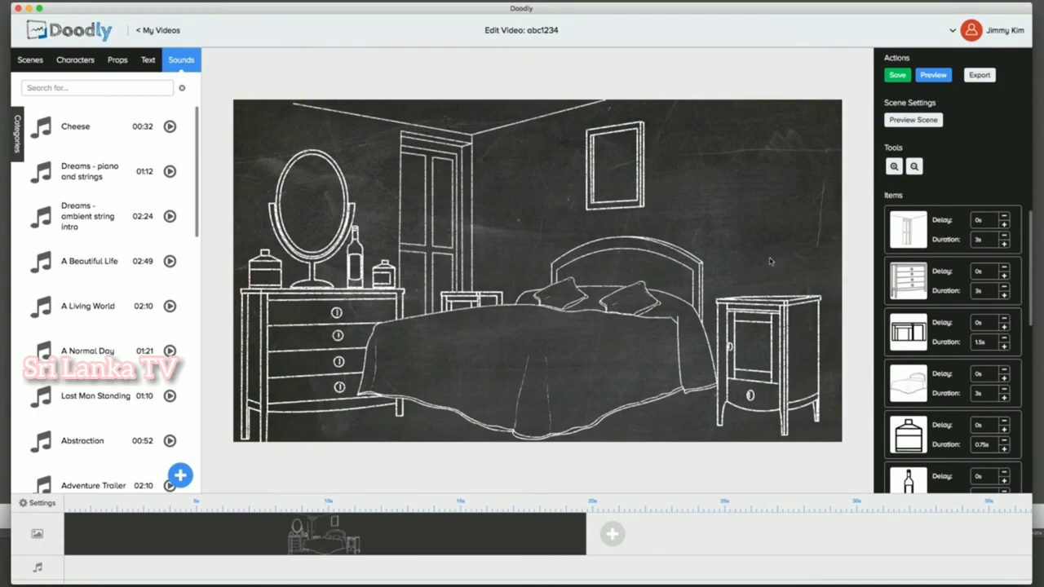
Switch the video style back to Whiteboard, keep the video ending when the animation ends, and save the settings
click(47, 501)
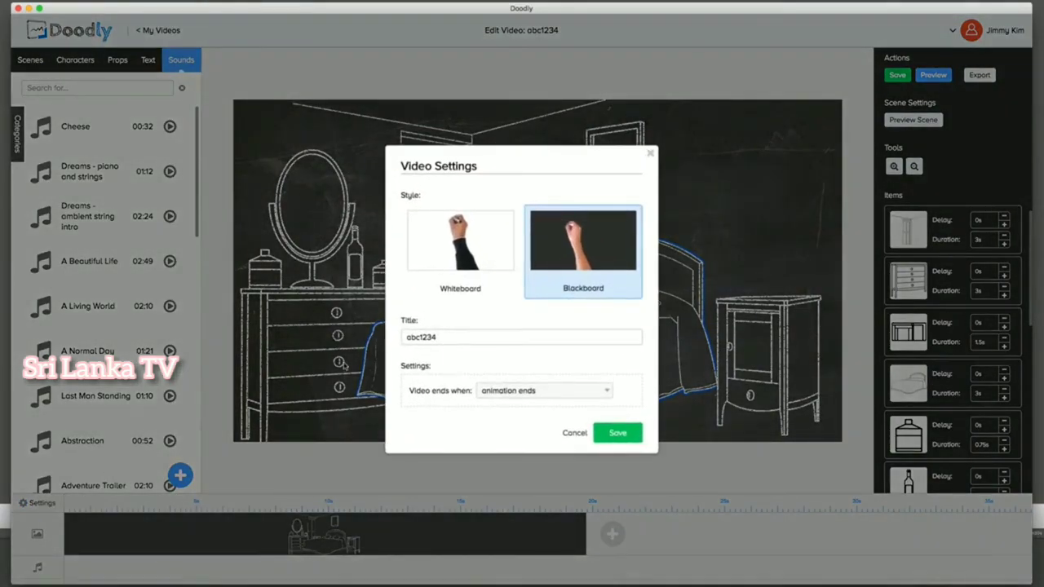
click(464, 258)
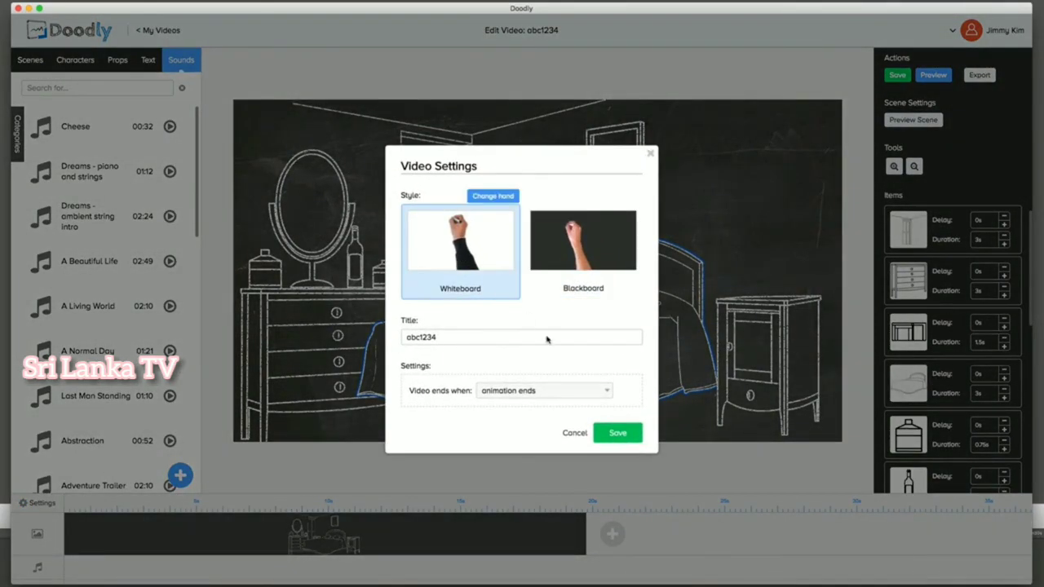
click(560, 394)
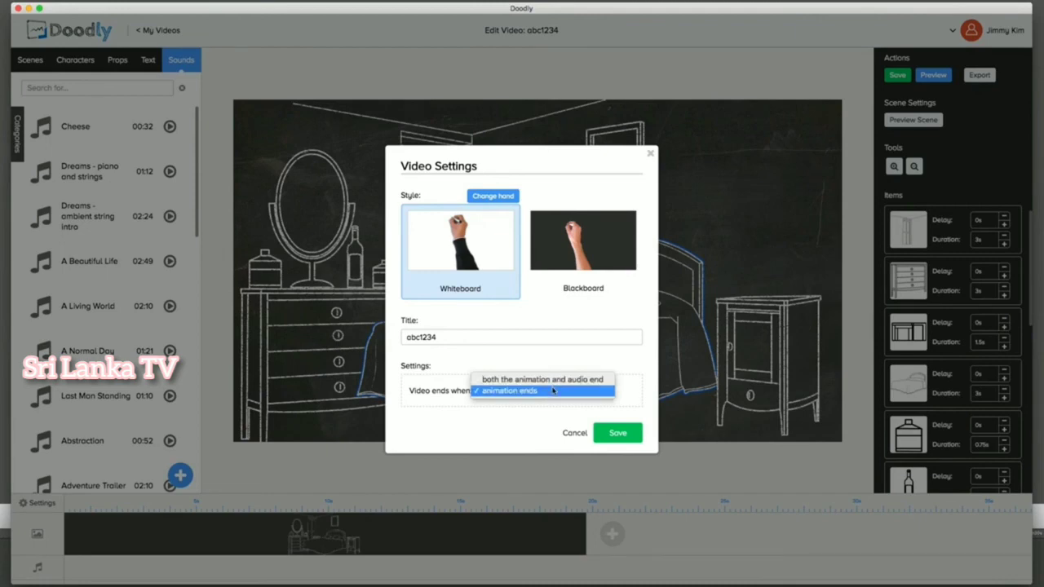
click(553, 390)
click(618, 432)
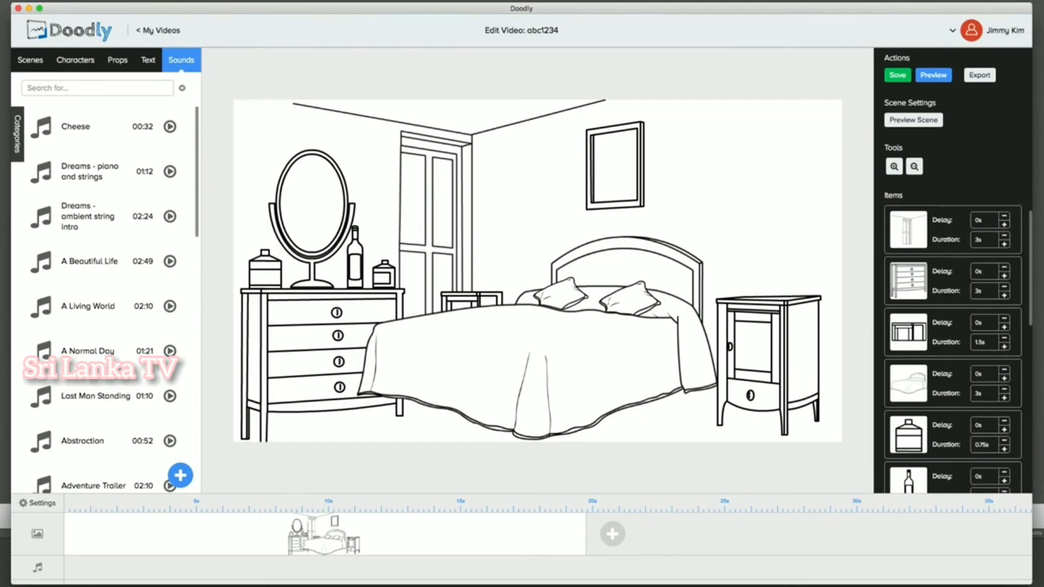
Look over the text styles and ready-made scenes, and play a preview of the bedroom video
click(147, 59)
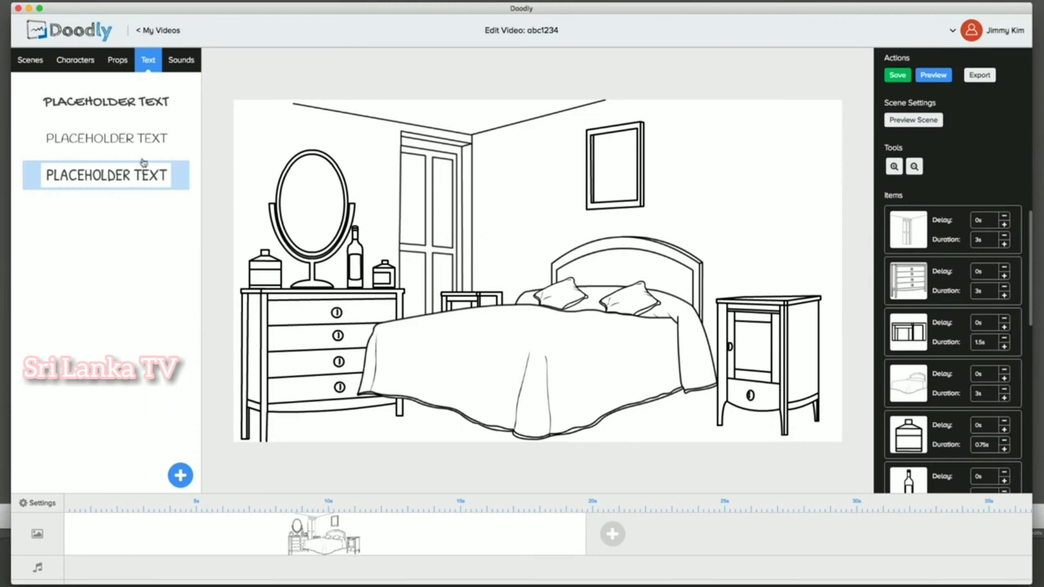
click(30, 59)
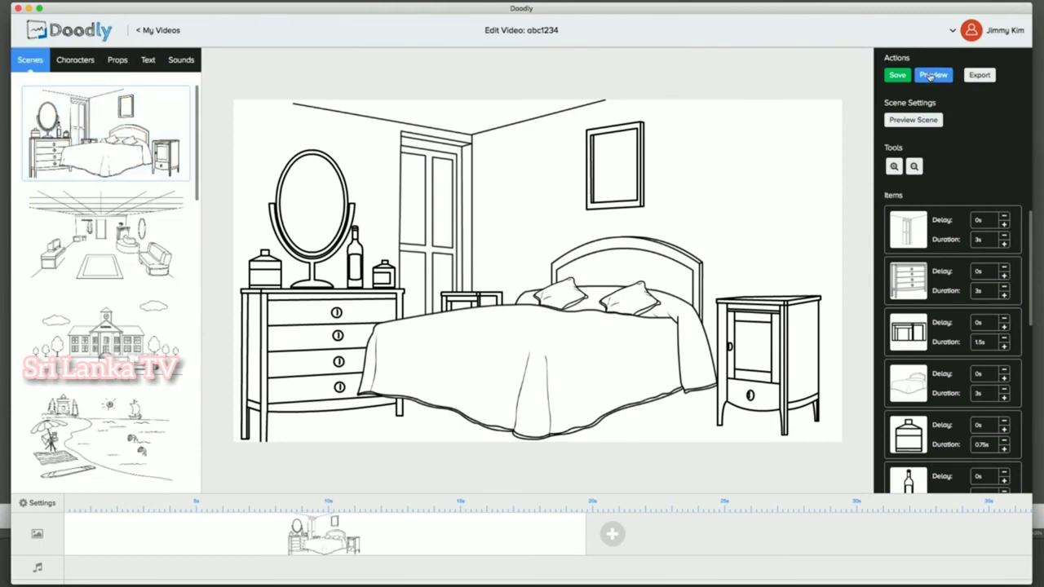
click(929, 75)
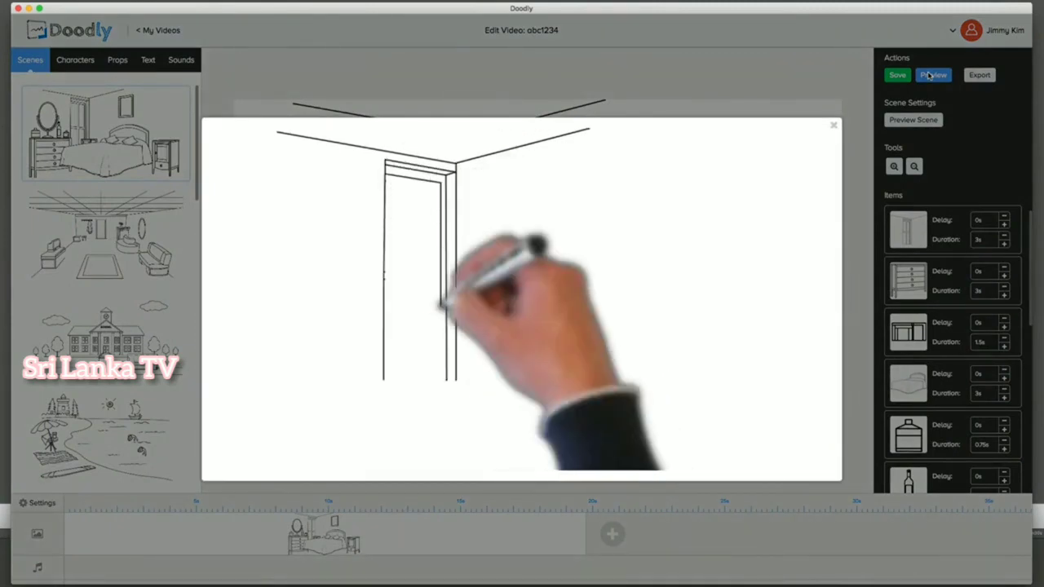